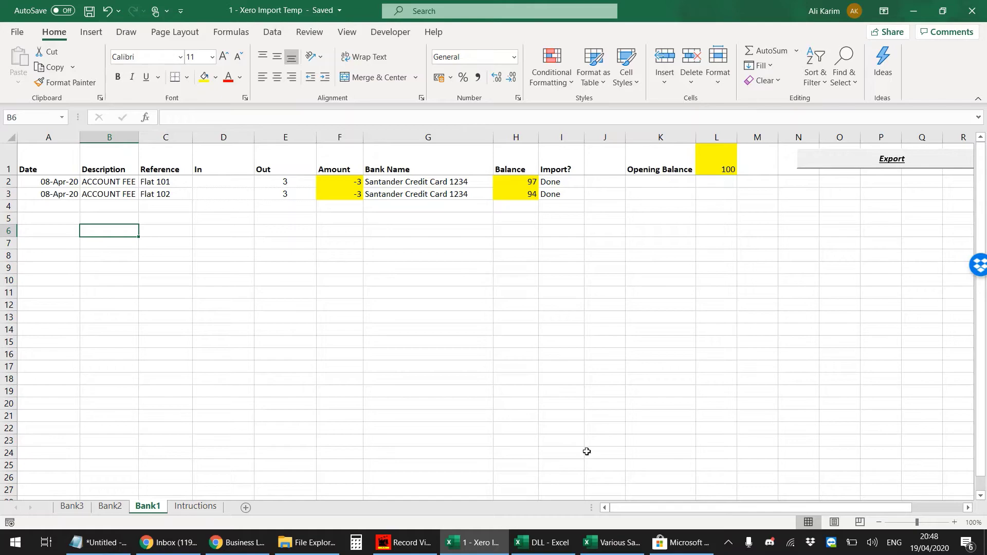
Step: Copy the Santander statement dates in A5:A110
left_click(612, 542)
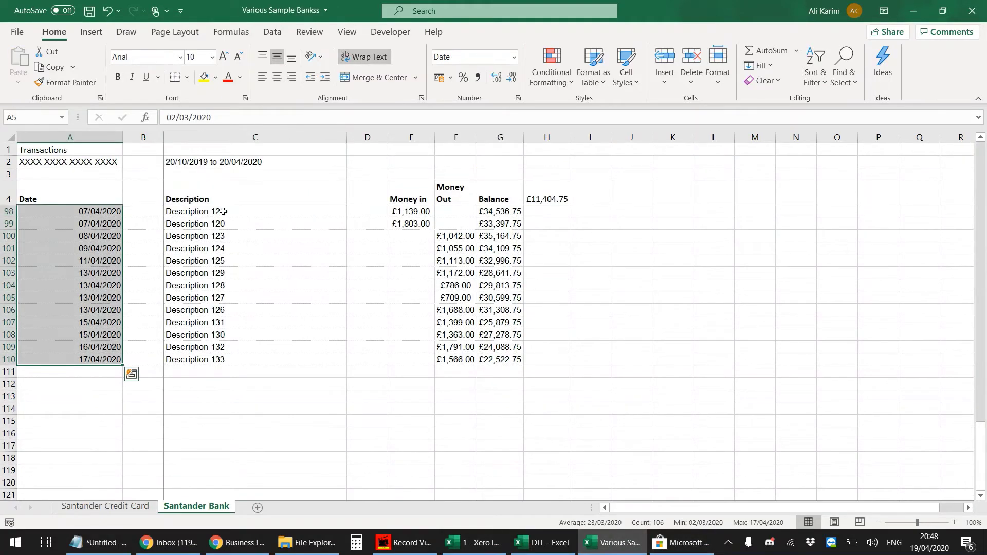
scroll(231, 360, "up", 14)
left_click_drag(399, 154, 397, 275)
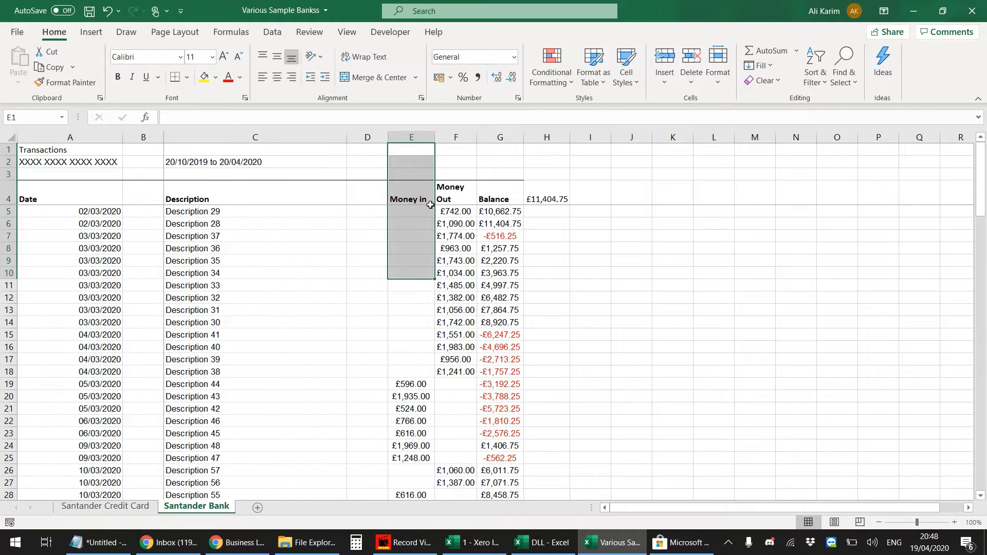
left_click_drag(81, 222, 478, 285)
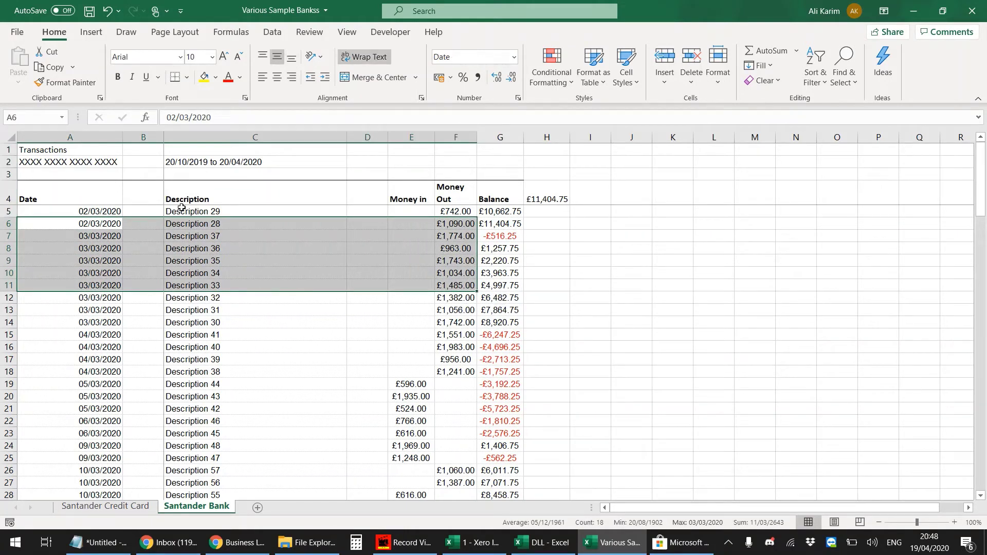
left_click(262, 252)
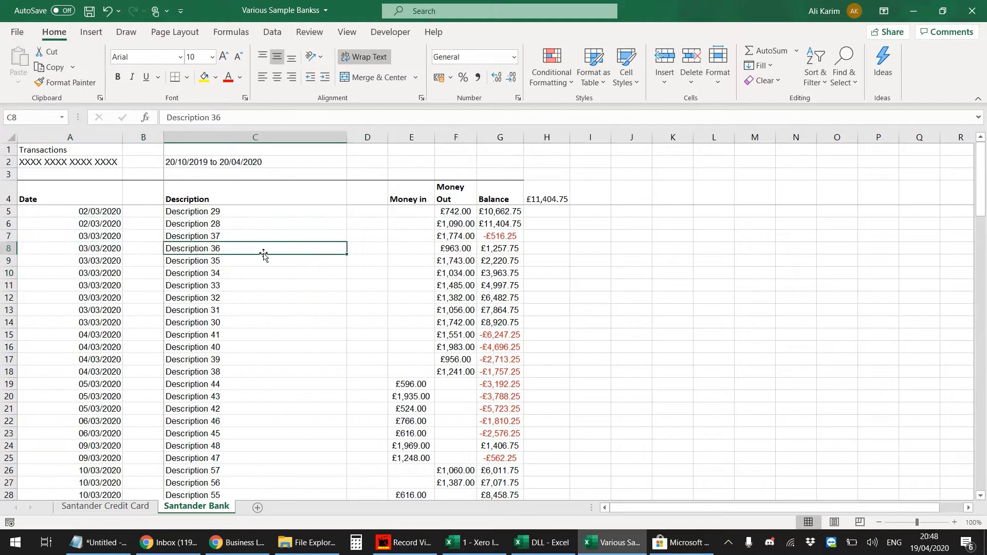
left_click(91, 215)
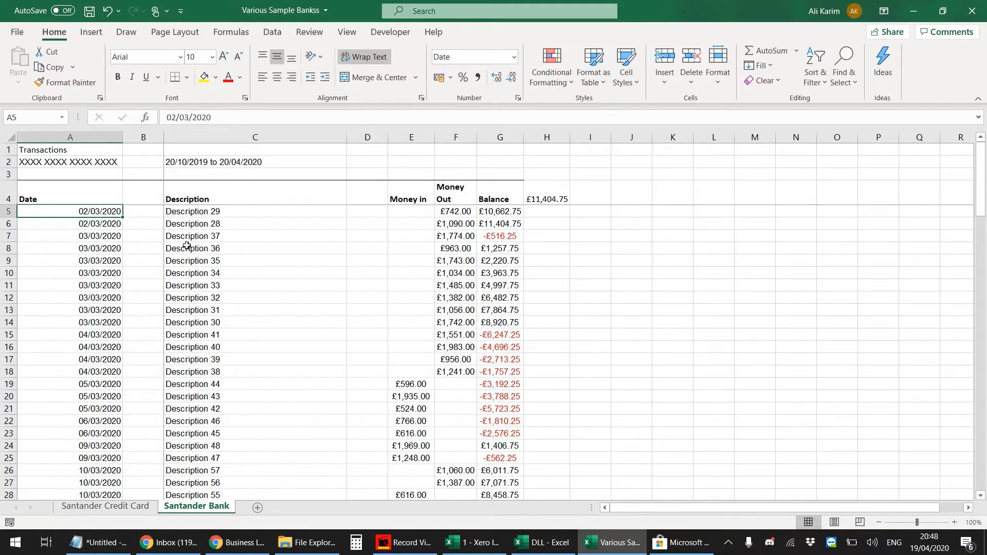
scroll(120, 263, "down", 20)
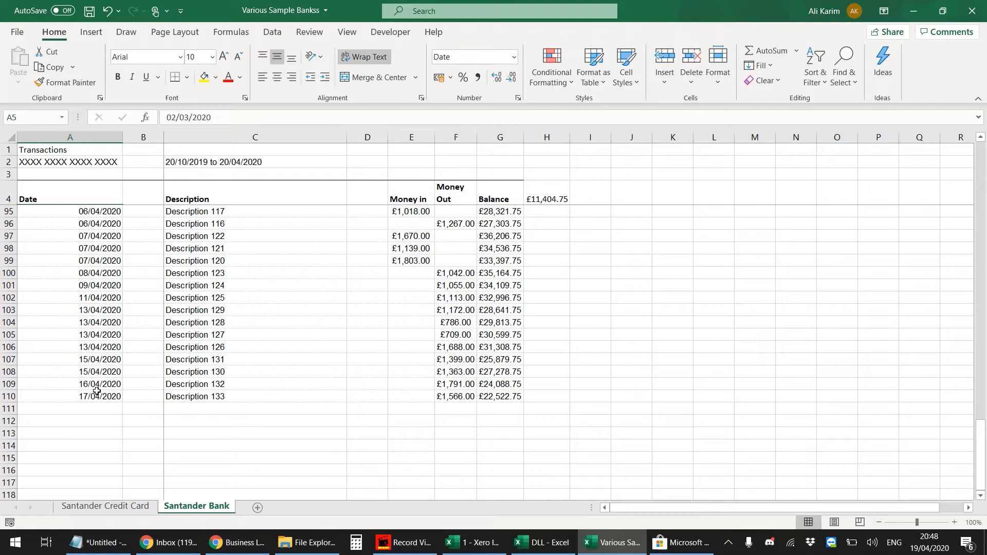
left_click(94, 395, "shift")
key("ctrl+c")
Step: Paste the dates as values into A2 of the Xero import template
key("alt+Tab")
left_click(65, 182)
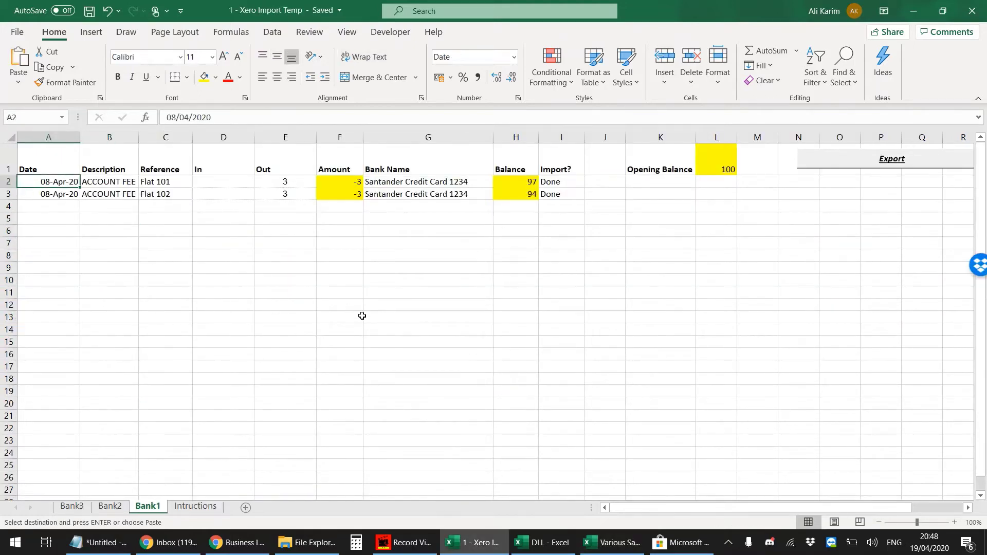
left_click_drag(75, 184, 559, 190)
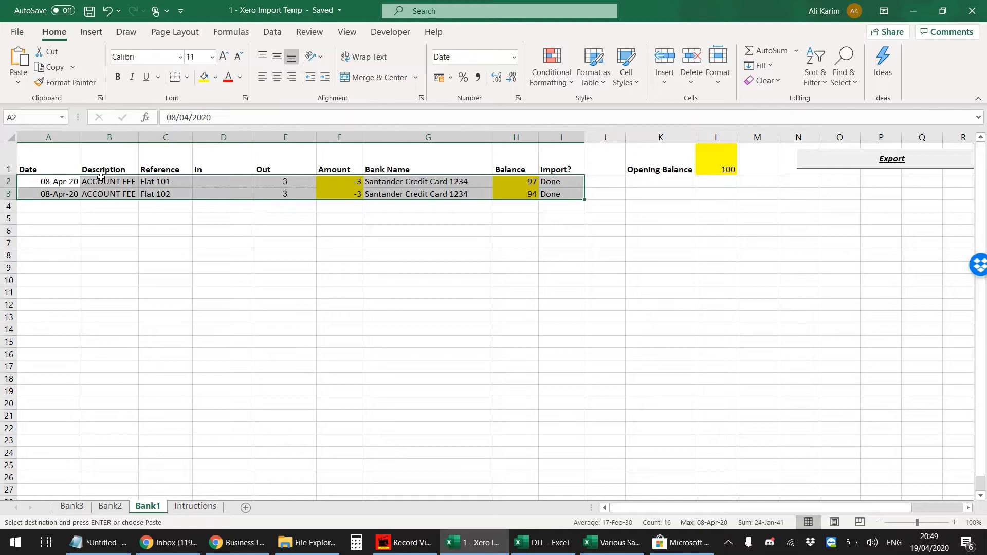
left_click(36, 183)
key("alt+Tab")
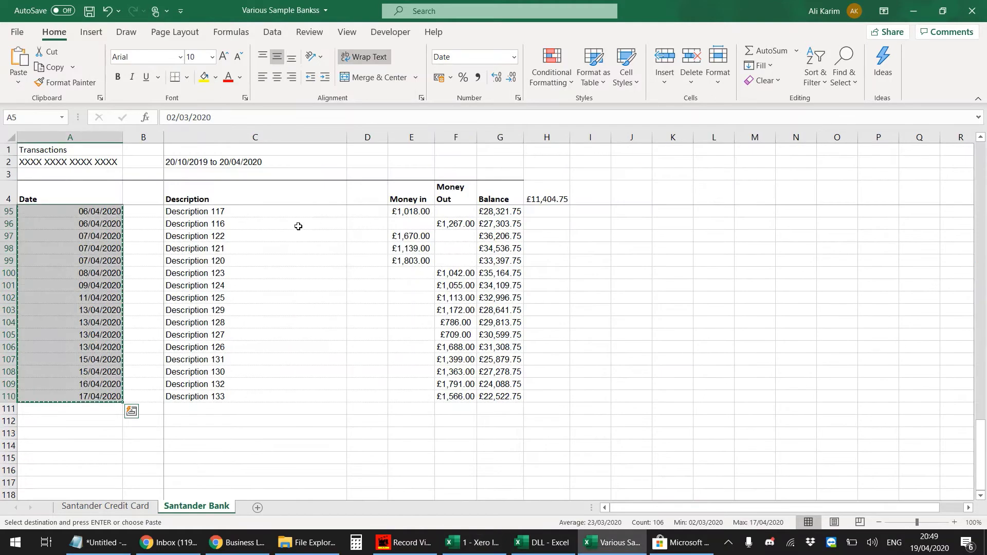
scroll(166, 250, "up", 20)
scroll(166, 249, "up", 1)
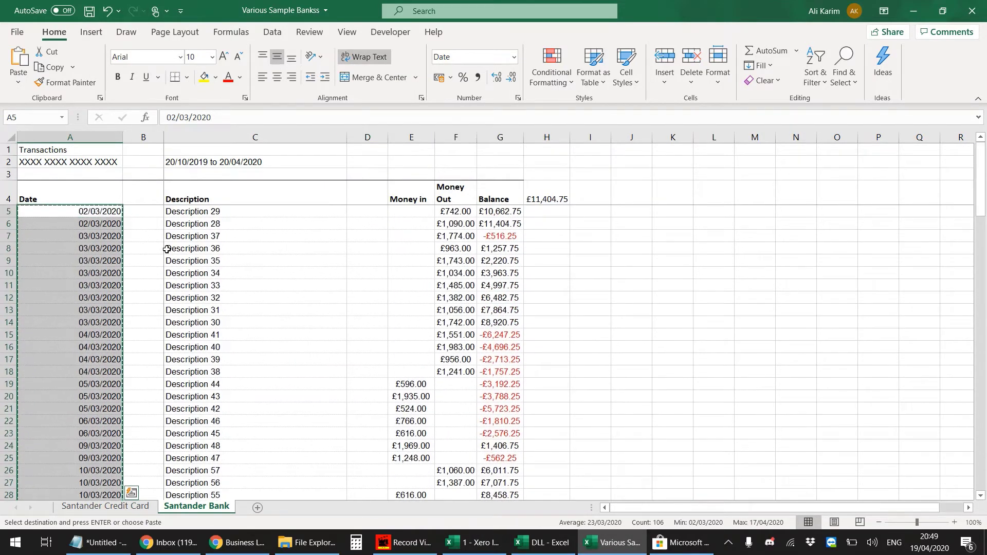
key("alt+Tab")
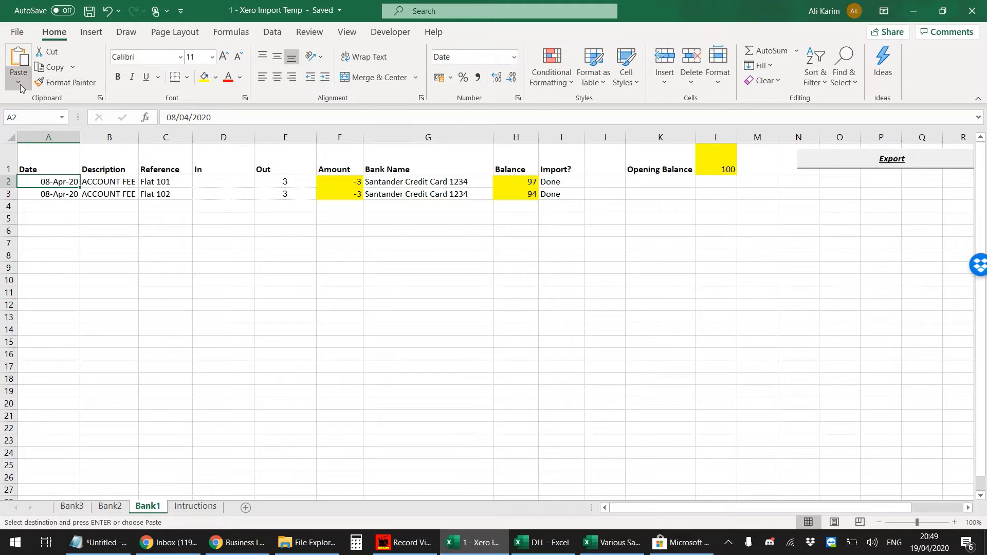
left_click(19, 83)
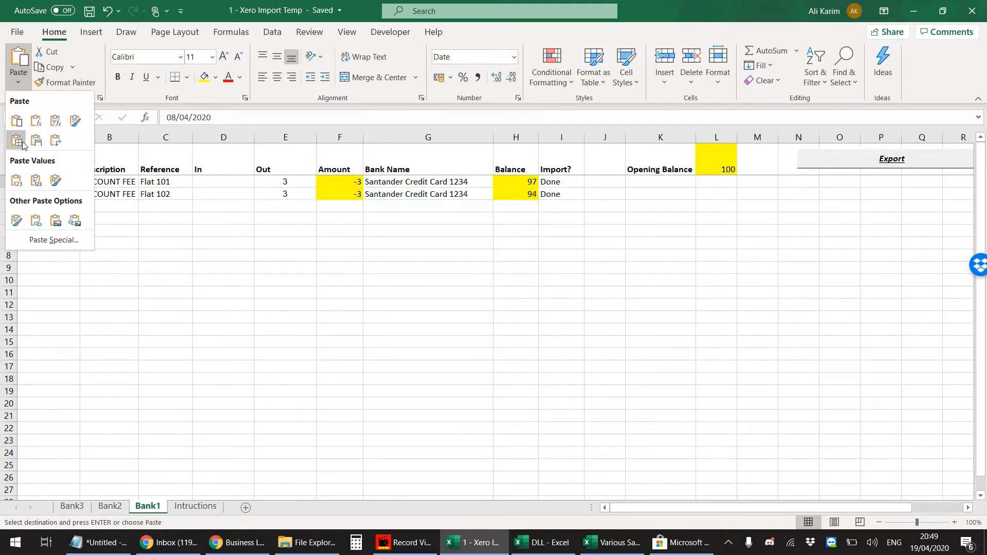
left_click(17, 183)
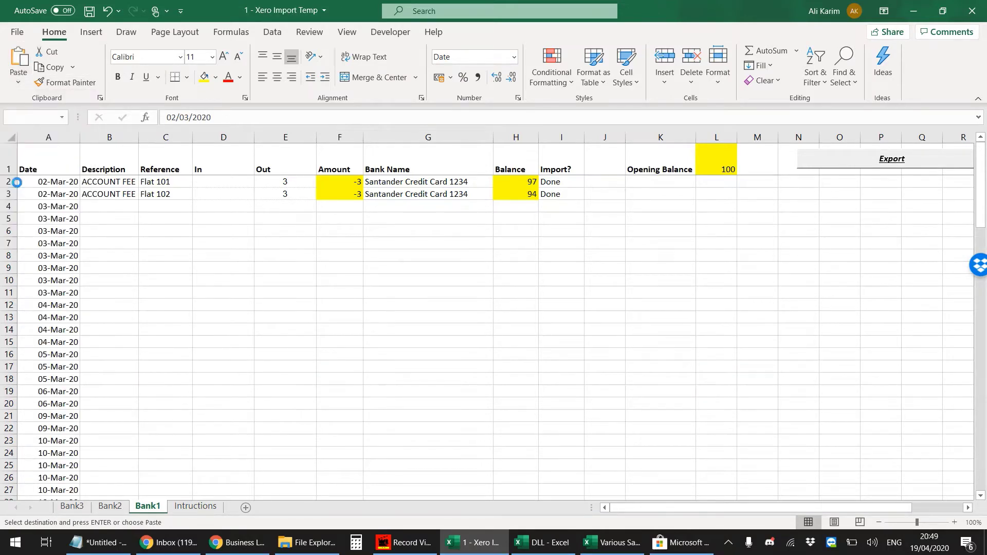
left_click(20, 84)
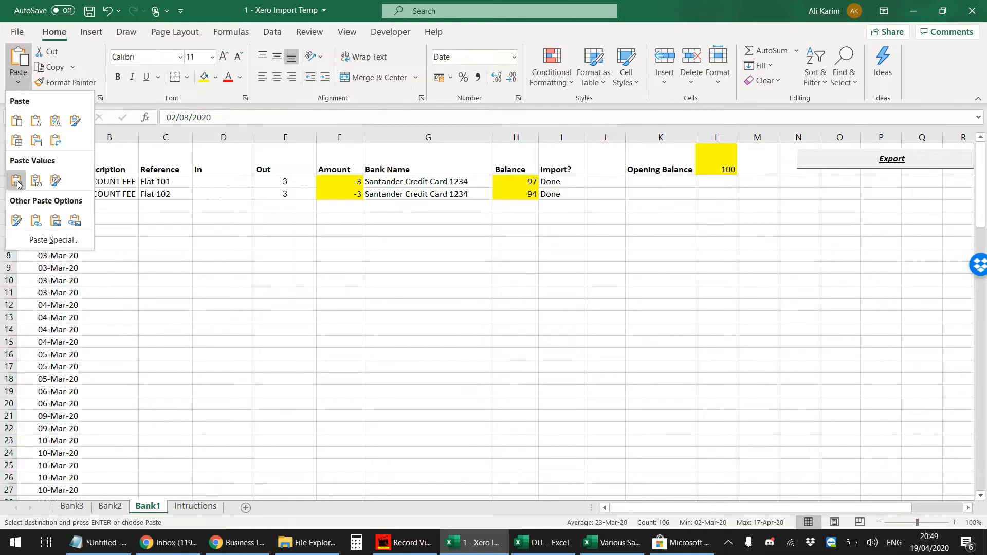
left_click(103, 211)
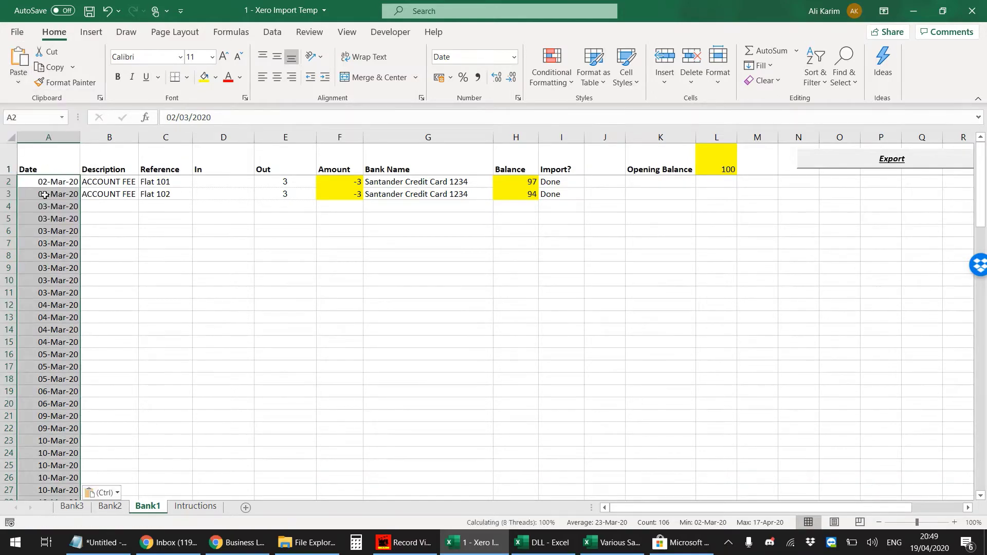
Step: Copy the statement descriptions in C5:C110
key("alt+Tab")
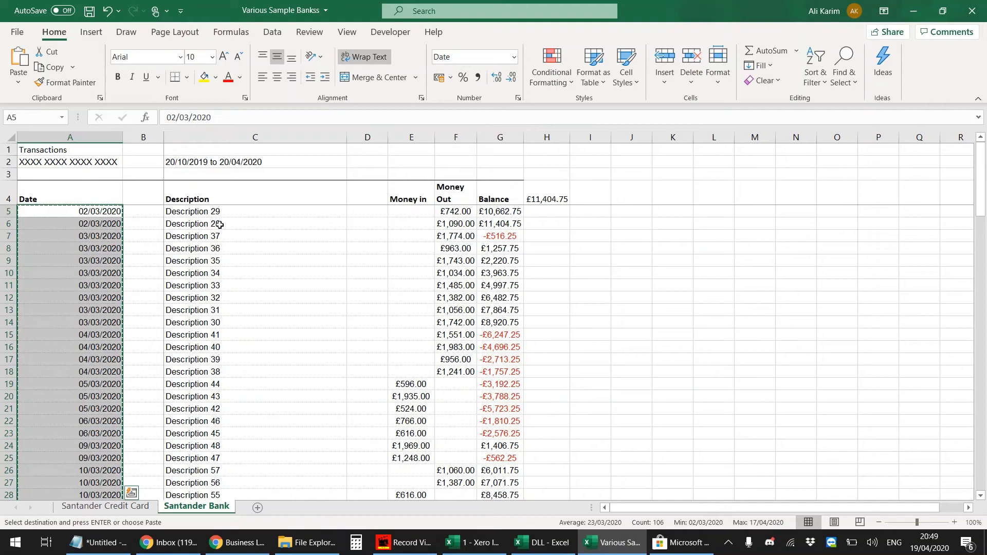
left_click(216, 212)
scroll(265, 371, "down", 16)
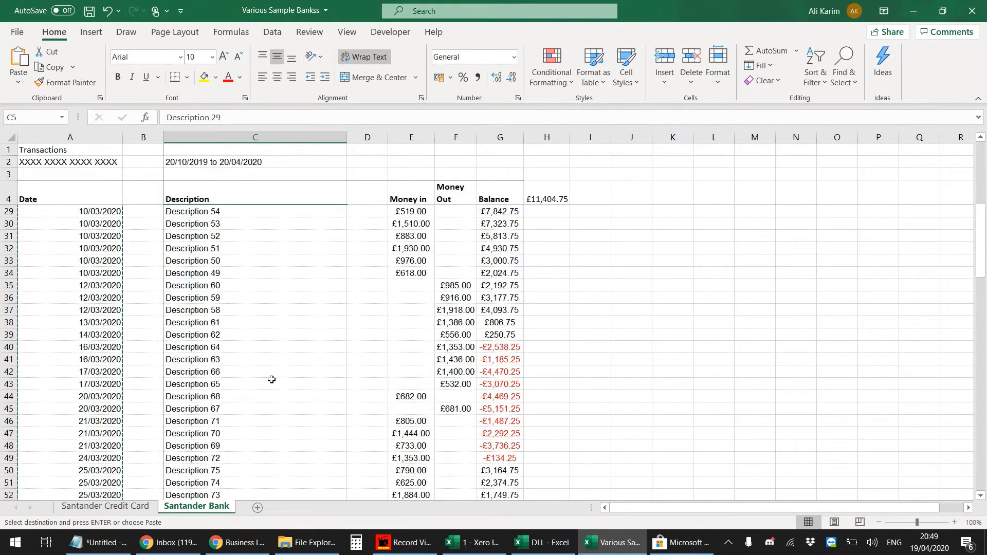
scroll(265, 370, "down", 19)
scroll(257, 362, "up", 3)
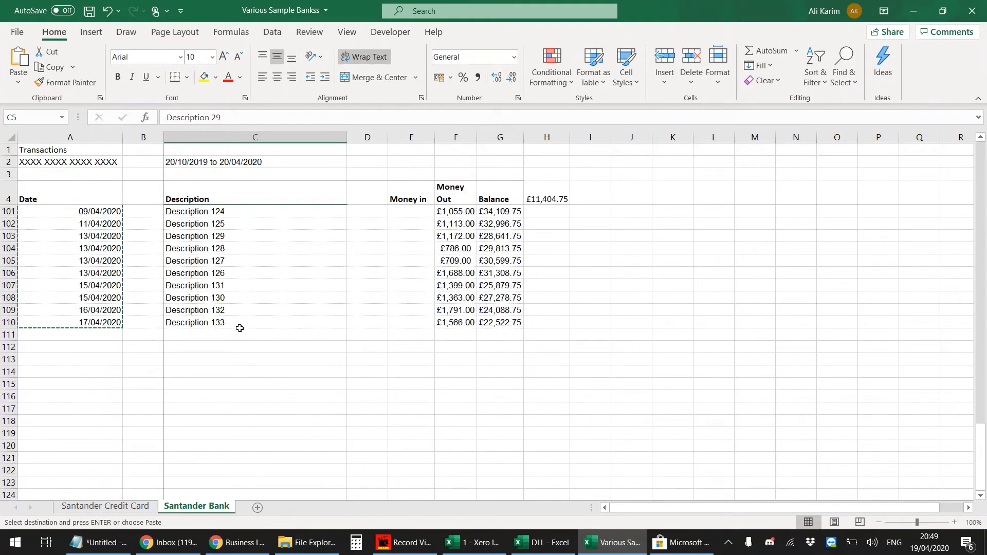
left_click(290, 326, "shift")
key("ctrl+c")
Step: Paste the descriptions as values into B2 and continue the Flat 101, Flat 102 references down column C
key("alt+Tab")
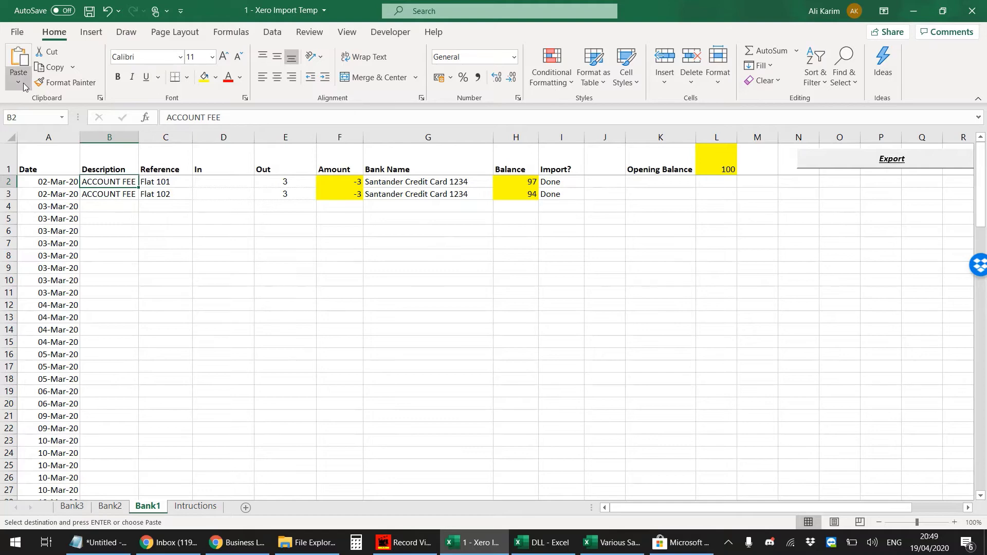
left_click(18, 81)
left_click(16, 180)
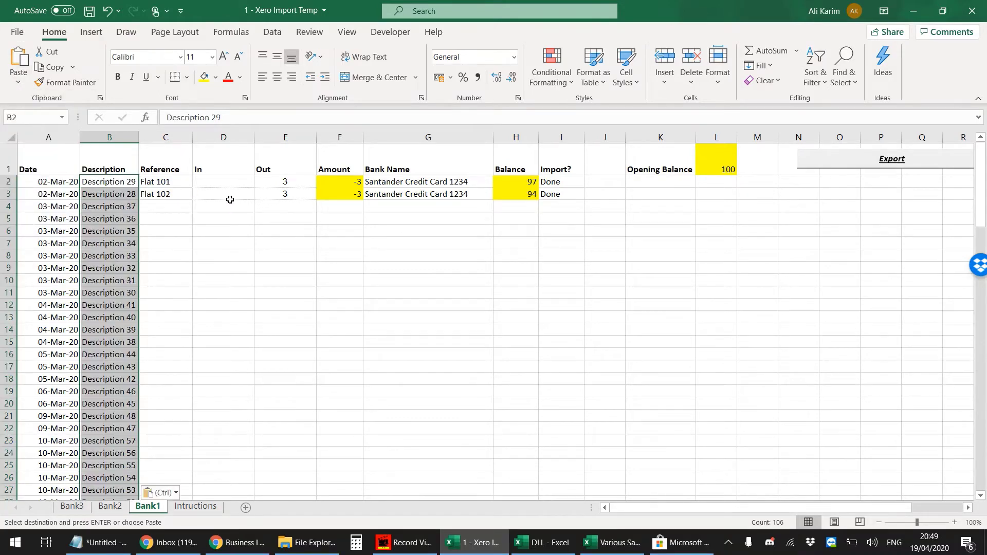
left_click_drag(161, 183, 164, 196)
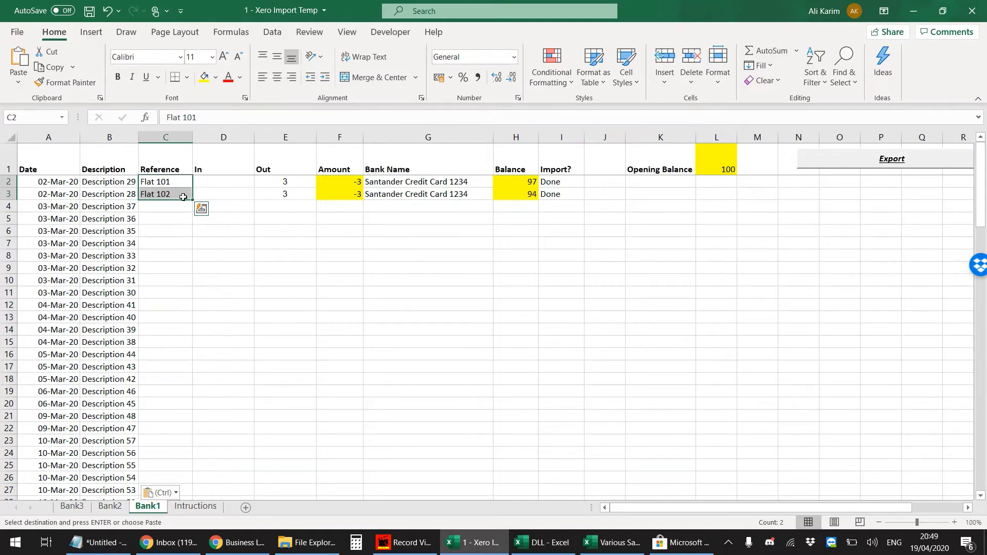
double_click(192, 200)
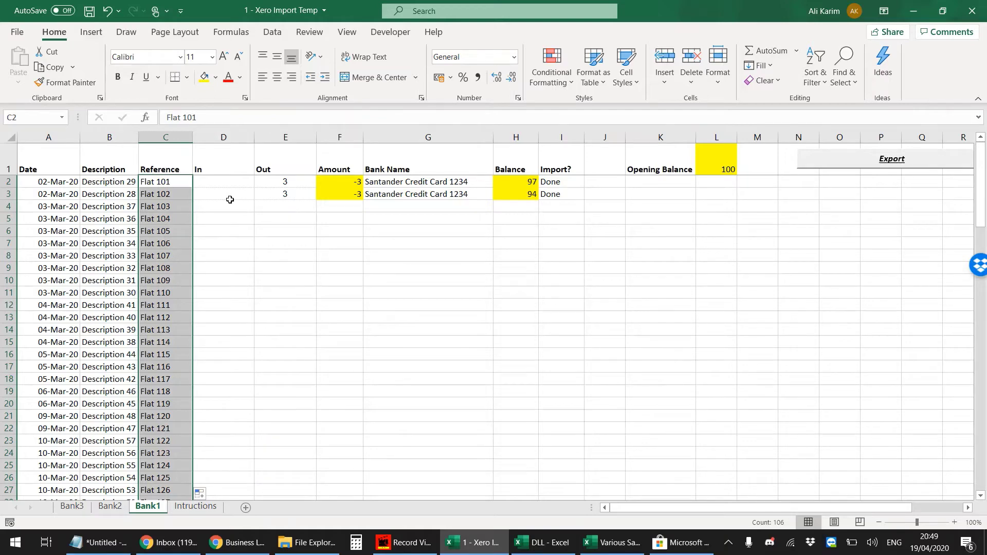
Step: Copy the Money in amounts and paste them as values into the template's In column
key("alt+Tab")
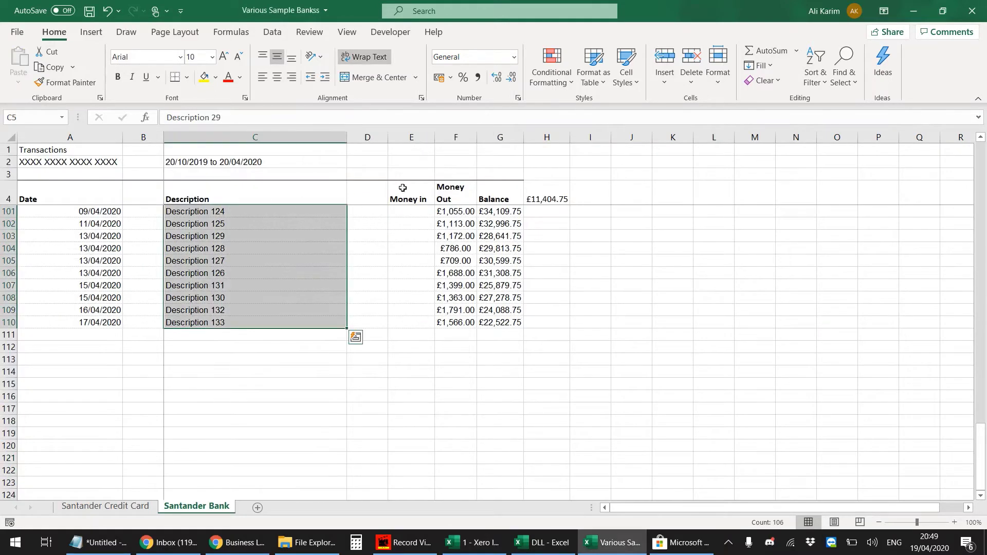
left_click(418, 213)
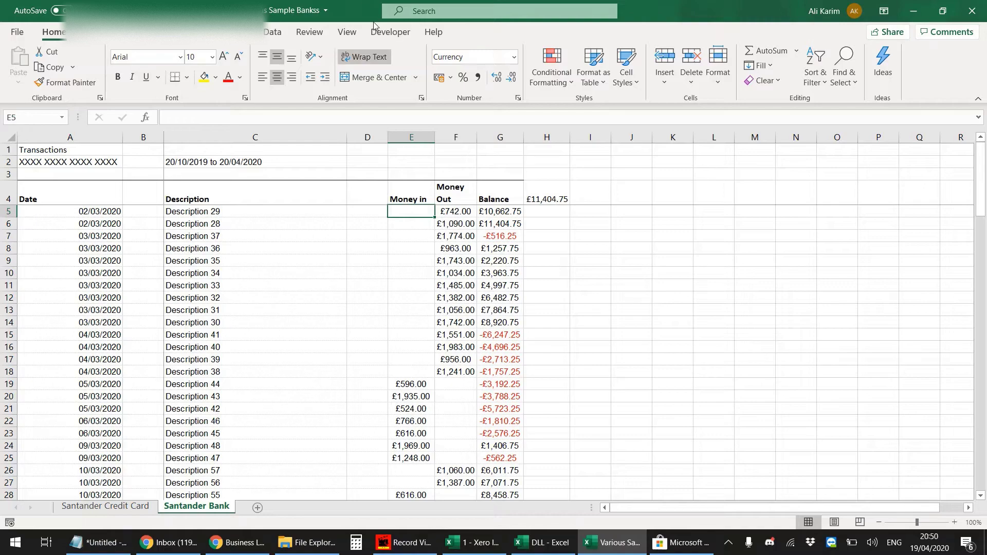
scroll(434, 322, "down", 20)
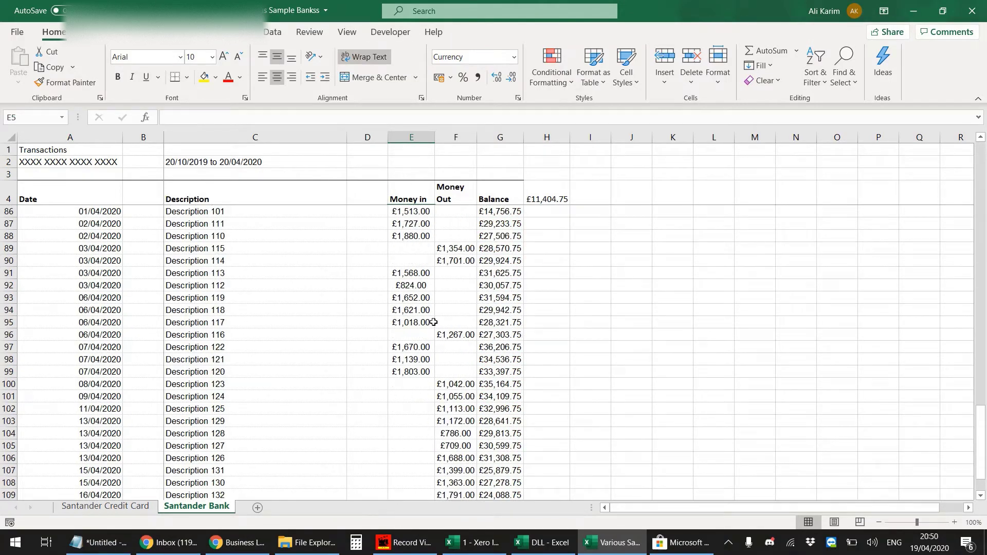
scroll(433, 322, "up", 3)
left_click_drag(415, 211, 416, 281)
key("ctrl+c")
key("alt+Tab")
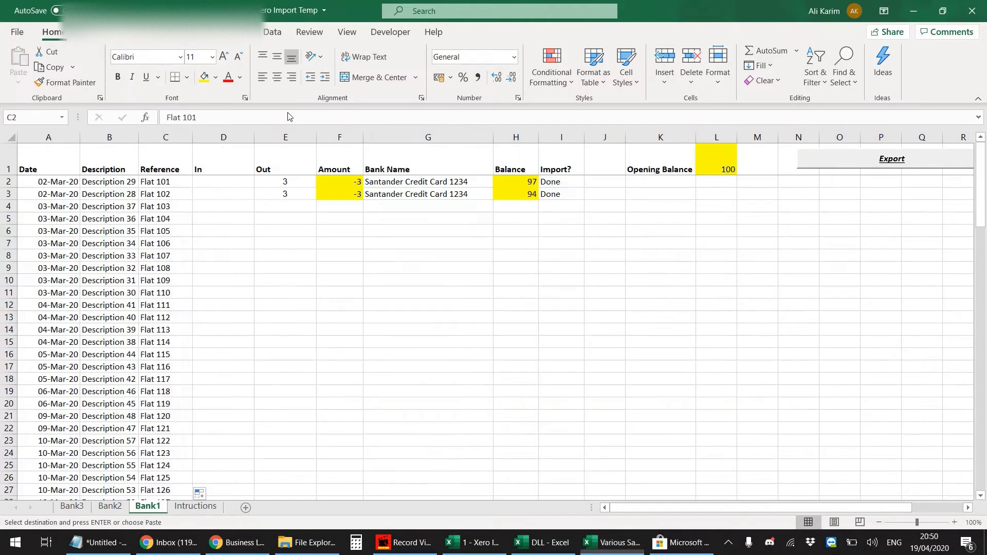
left_click(229, 181)
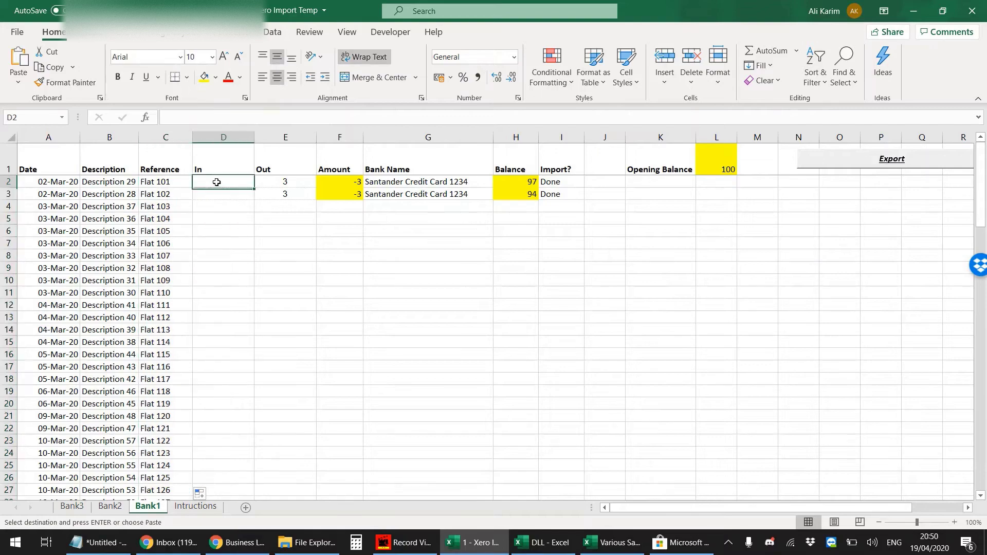
left_click(18, 82)
left_click(15, 178)
Step: Copy the Money Out amounts and paste them as values into the template's Out column
key("alt+Tab")
left_click_drag(415, 211, 414, 285)
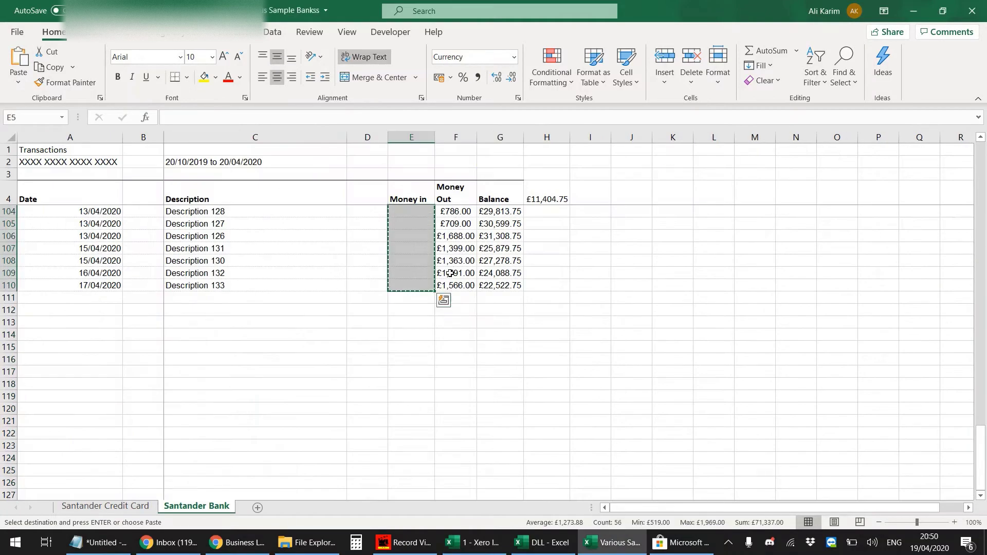
left_click(467, 282)
scroll(467, 282, "up", 20)
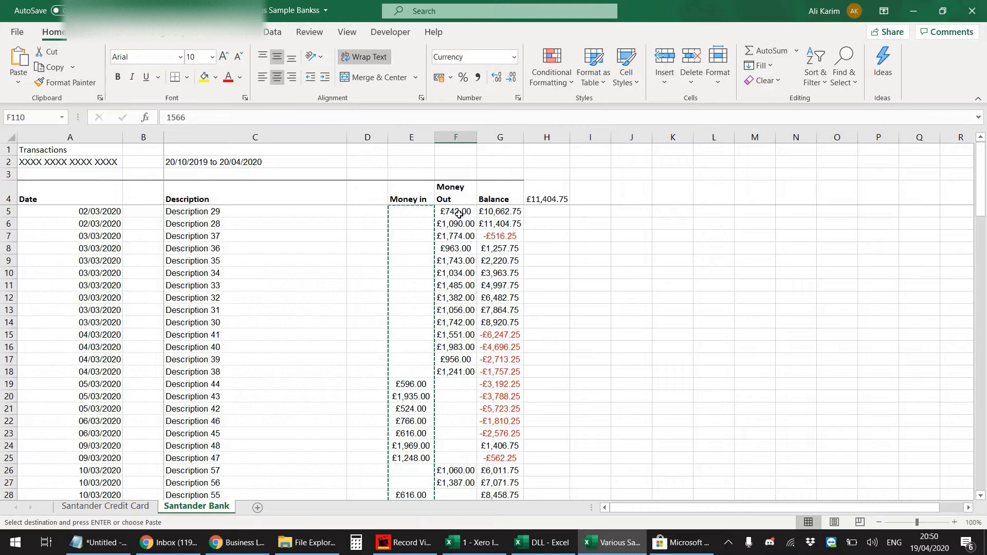
left_click(458, 212, "shift")
key("ctrl+c")
key("alt+Tab")
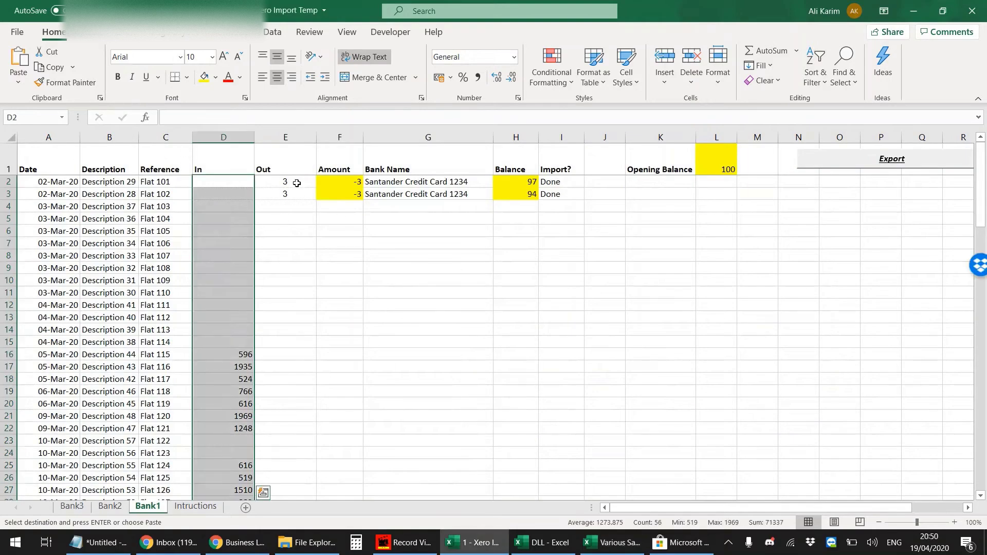
left_click(284, 181)
left_click(18, 81)
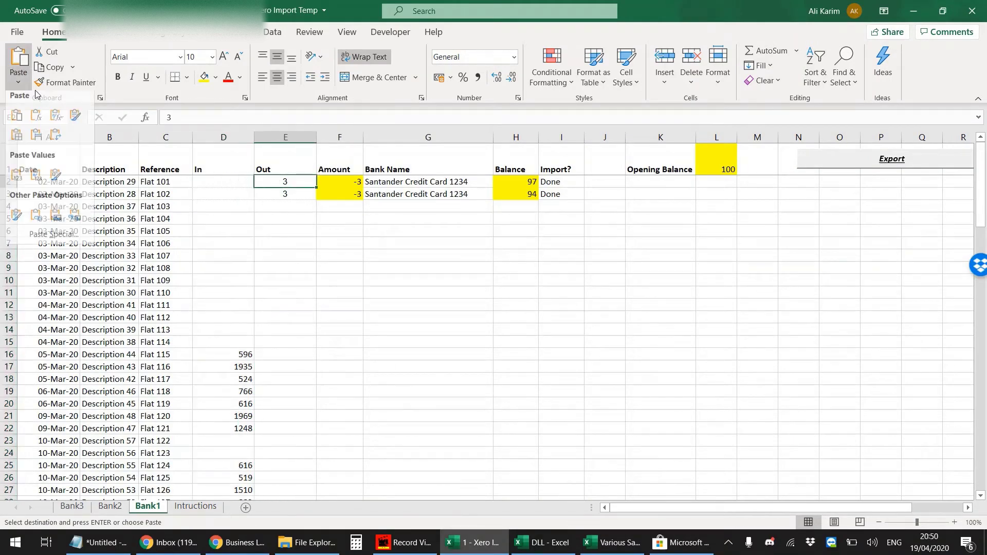
left_click(17, 180)
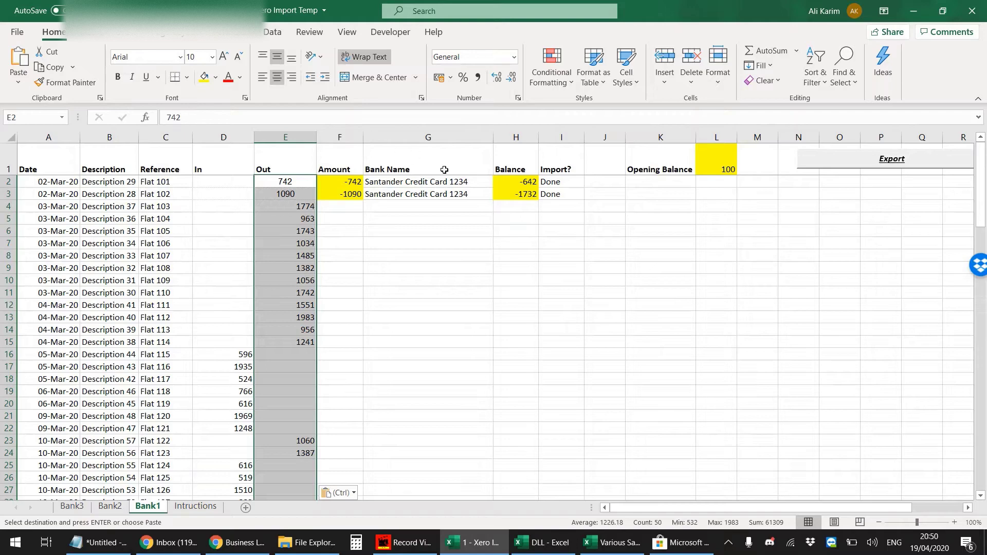
Step: Fill the =D2-E2 Amount formula from F2:F3 down to F107
left_click(346, 133)
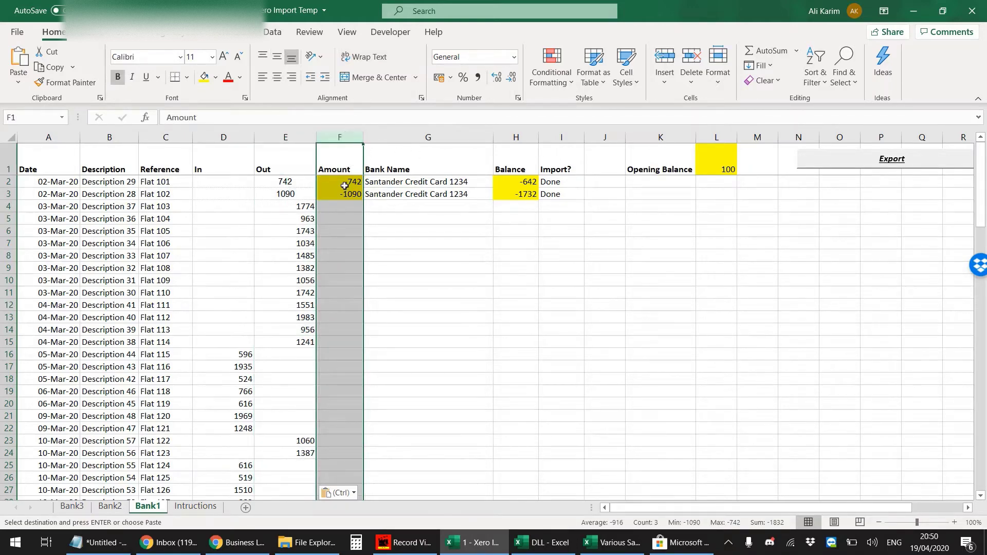
left_click_drag(345, 184, 349, 192)
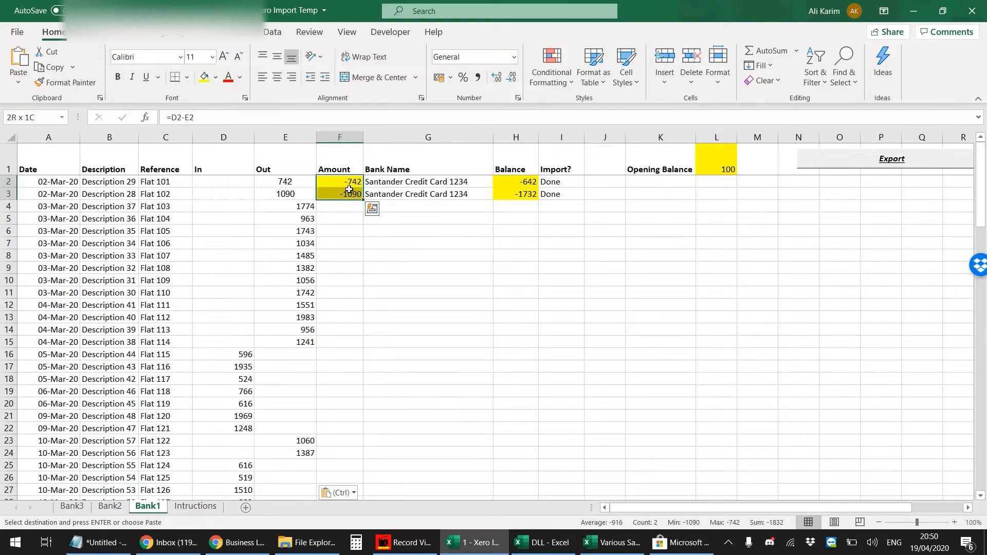
left_click_drag(349, 190, 359, 466)
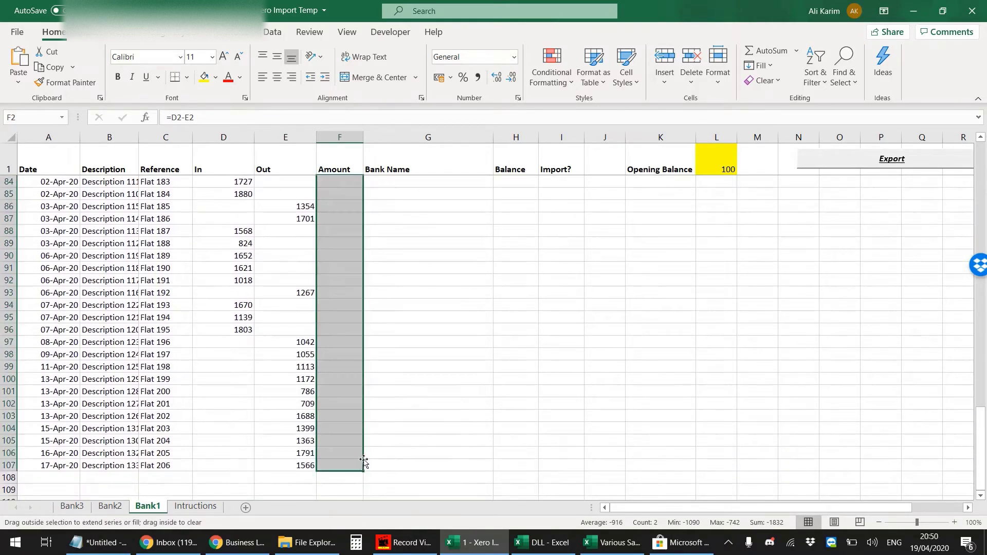
scroll(406, 275, "up", 20)
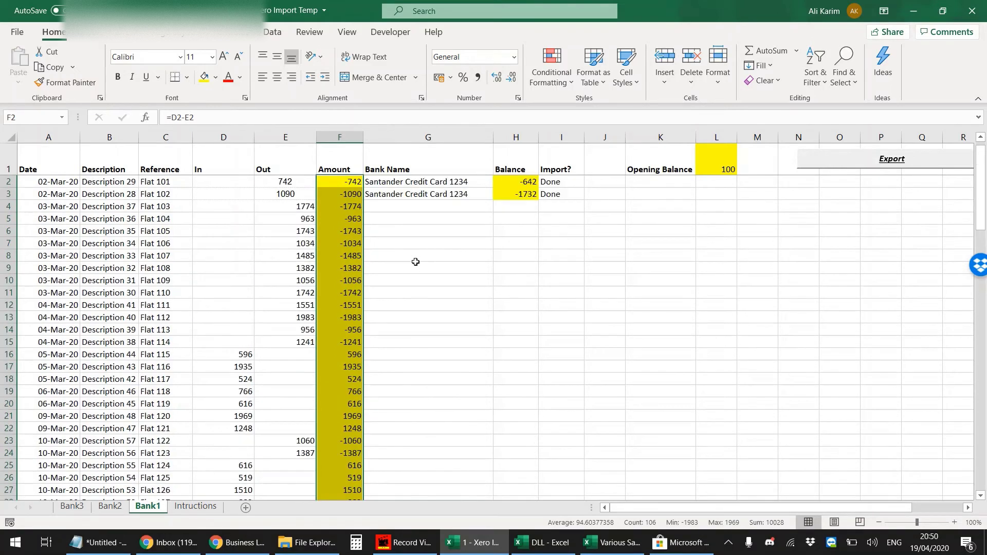
Step: Change G2 to 'Santander Bank 1237' and fill it down the Bank Name column to G107
left_click_drag(452, 183, 456, 203)
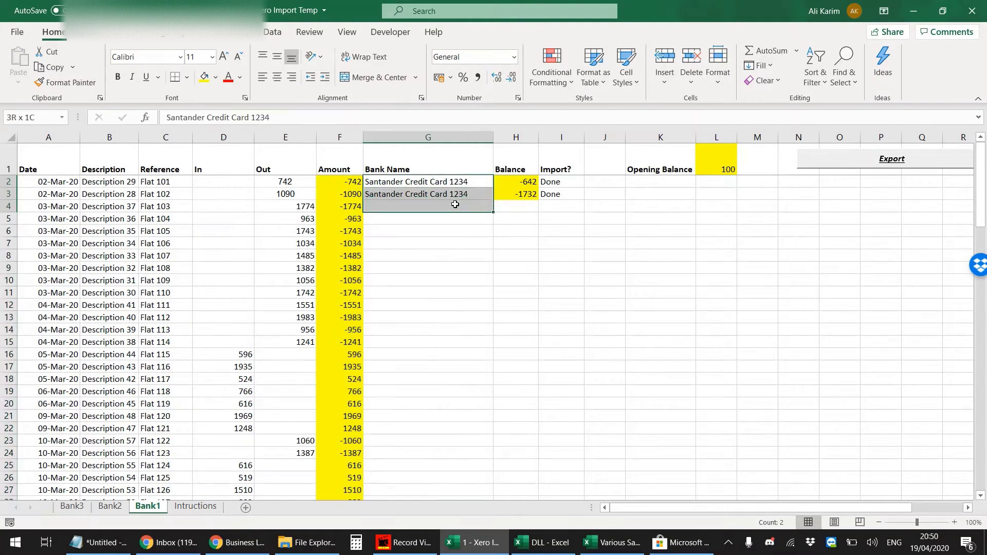
left_click(469, 181)
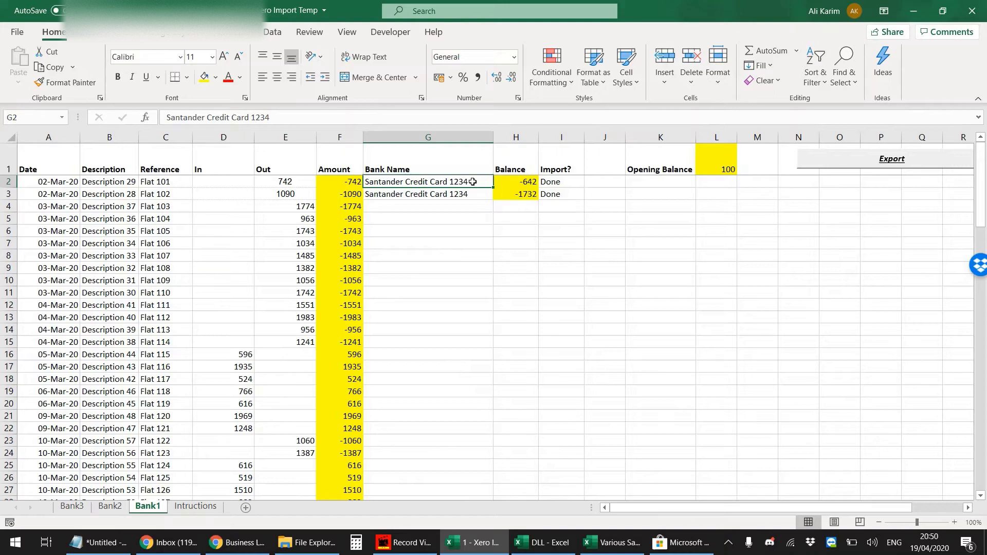
double_click(473, 181)
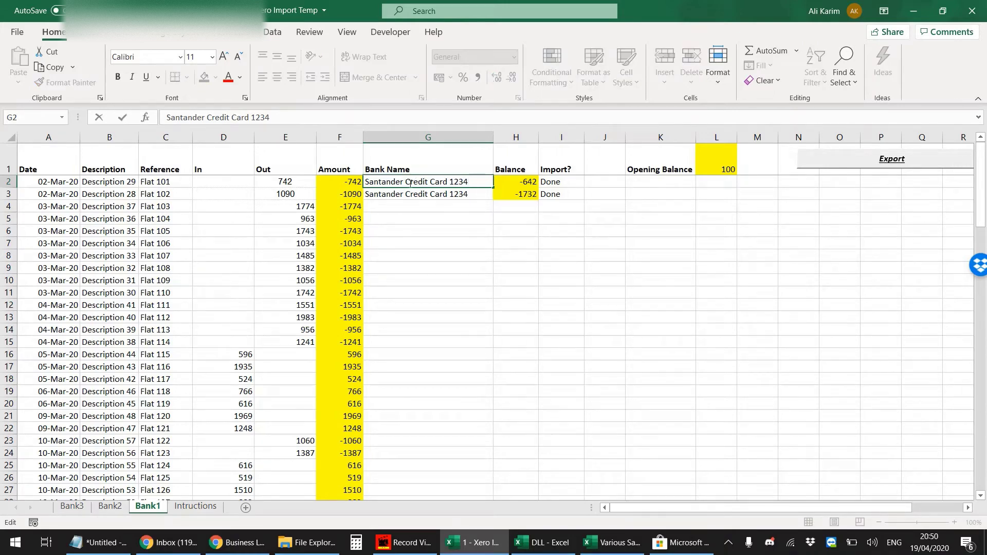
left_click_drag(410, 183, 492, 159)
type("Bank ")
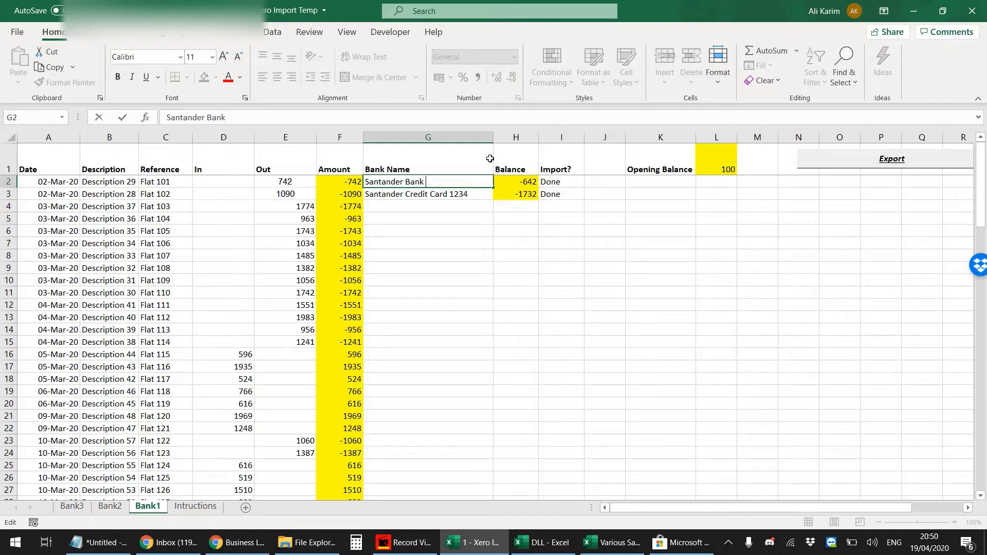
type("1237")
key("Return")
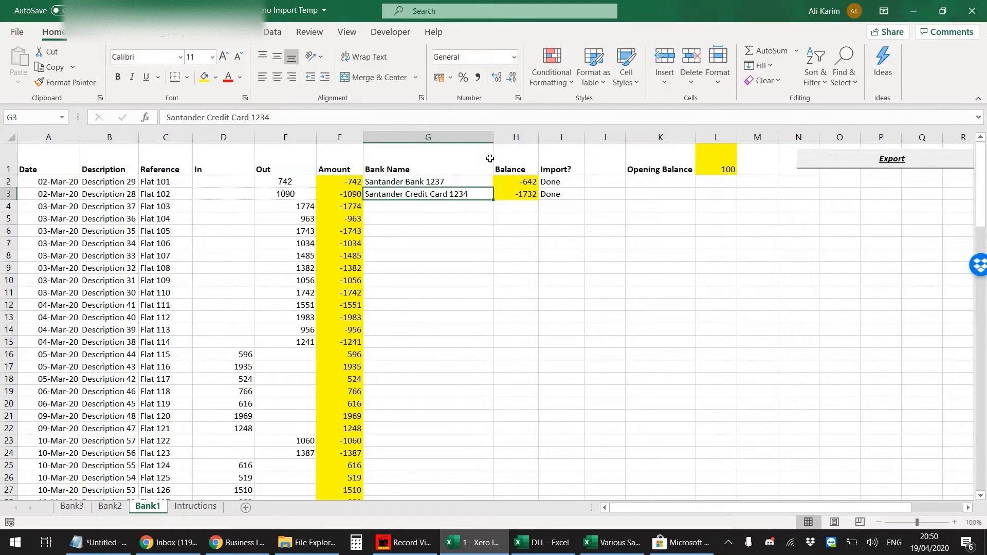
key("F2")
key("Escape")
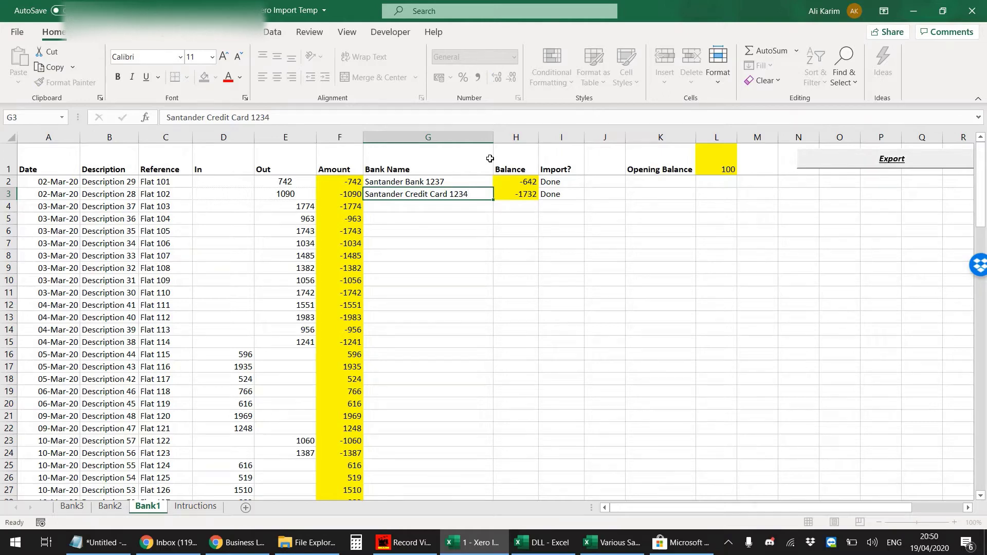
key("ctrl+d")
left_click_drag(482, 181, 482, 476)
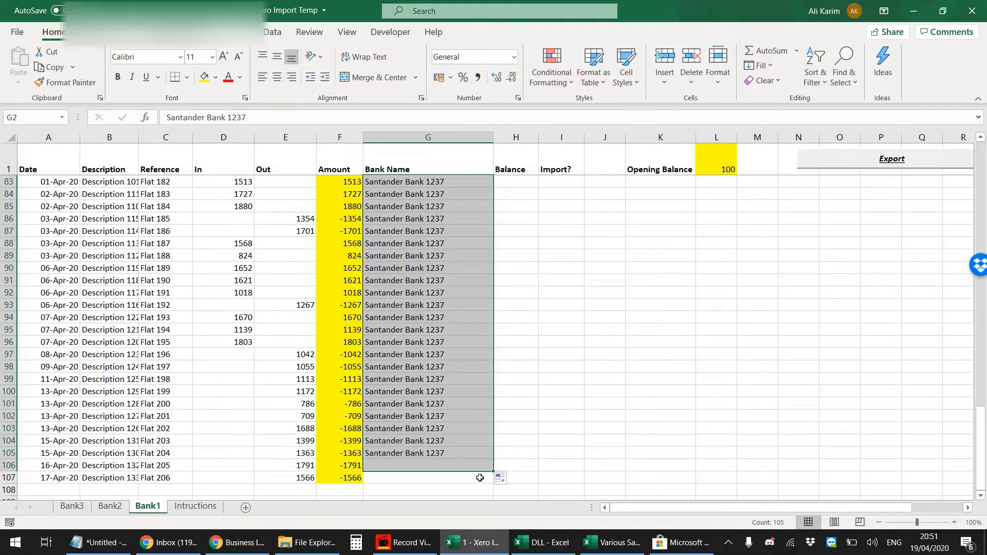
left_click(482, 477)
Step: Autofill the =H2+F3 running balance formula from H3 down column H
scroll(534, 282, "up", 20)
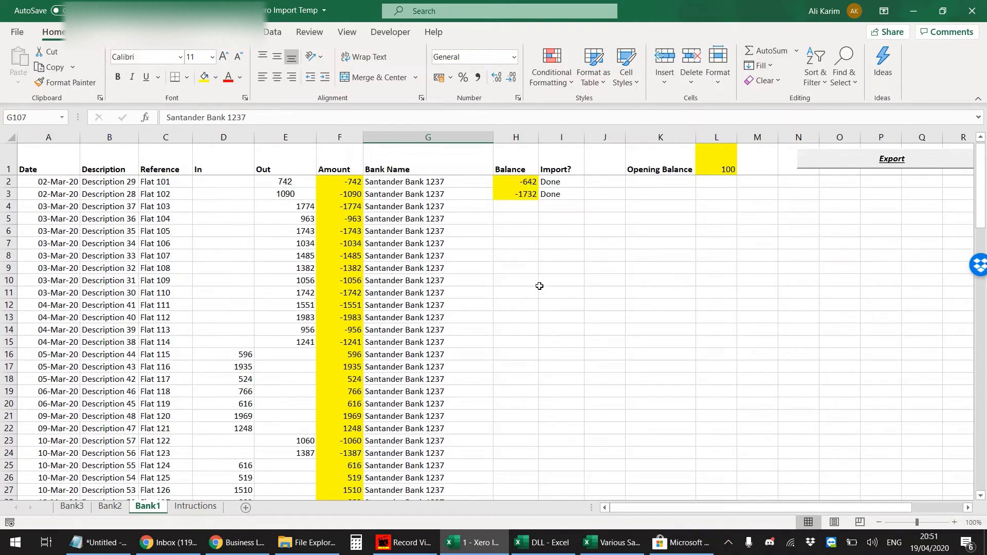
left_click(523, 195)
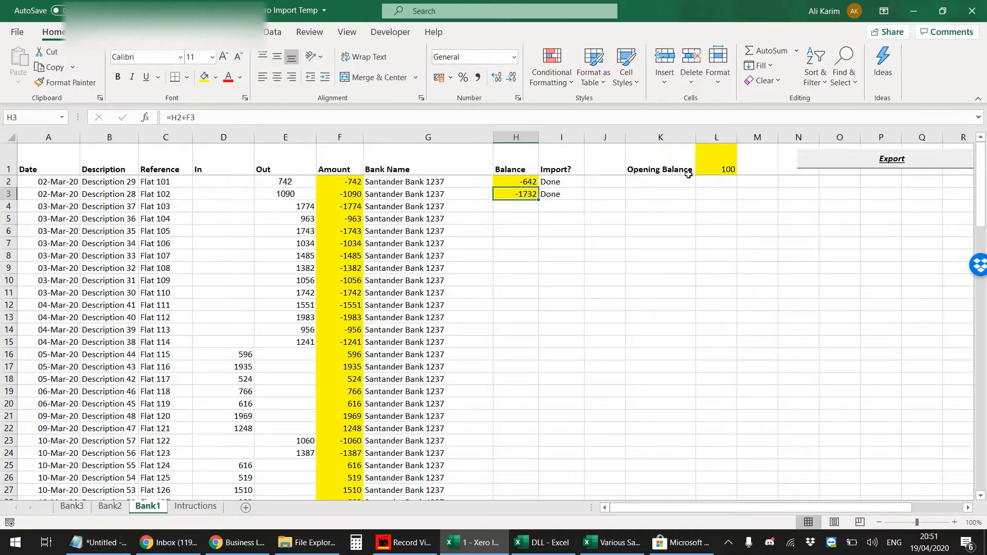
left_click(716, 158)
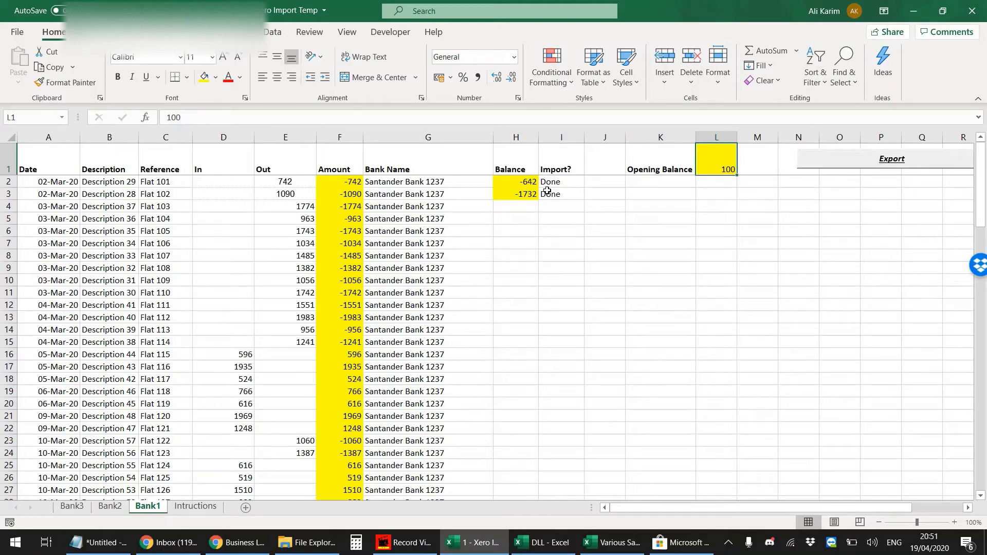
left_click(527, 195)
double_click(538, 200)
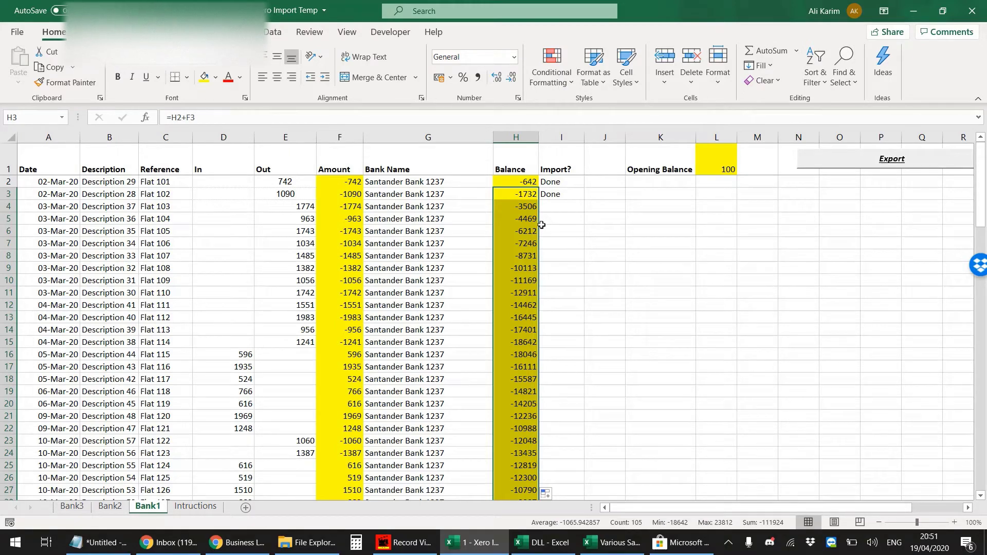
Step: Enter 'Import' in I2 and fill it down the Import? column to row 107
left_click(558, 182)
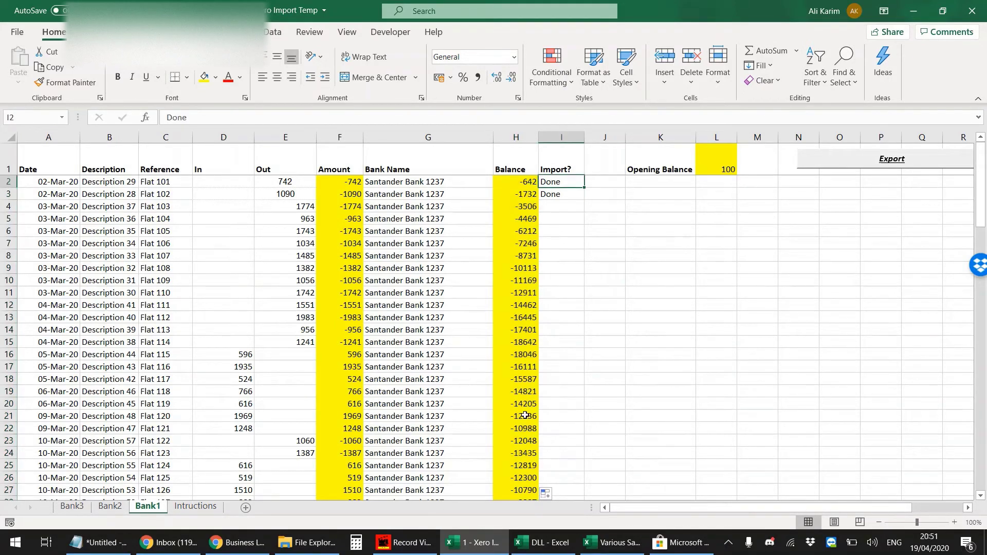
type("Import")
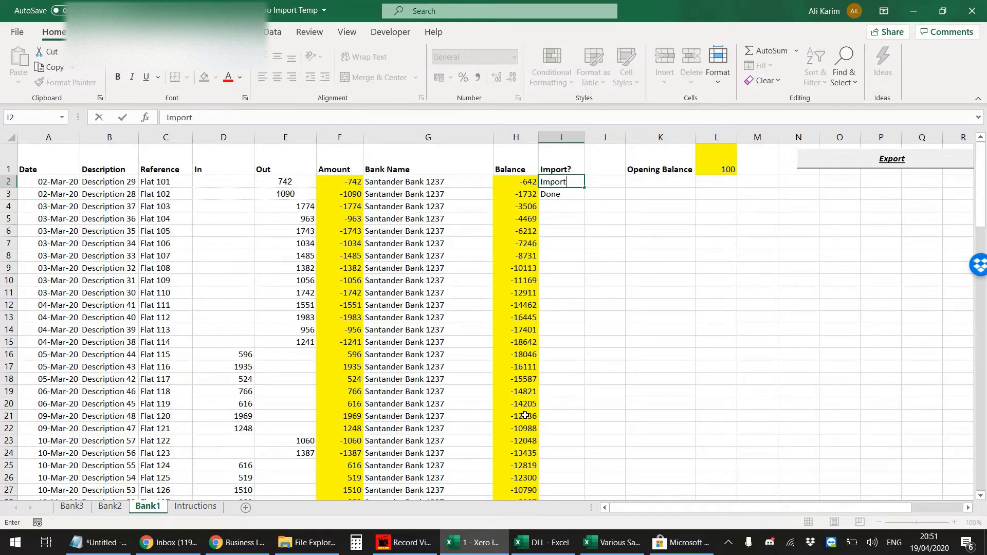
key("Return")
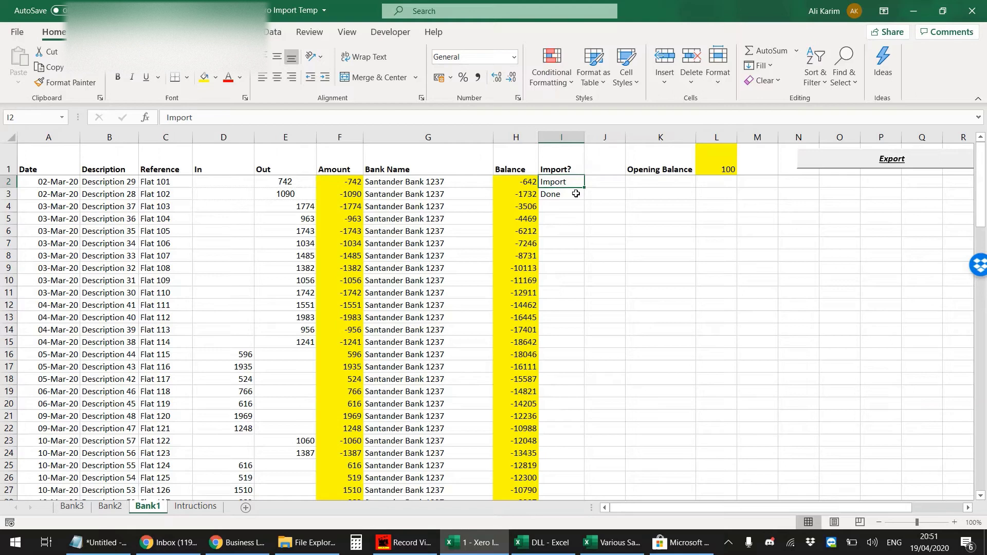
left_click_drag(584, 188, 585, 367)
scroll(581, 308, "down", 7)
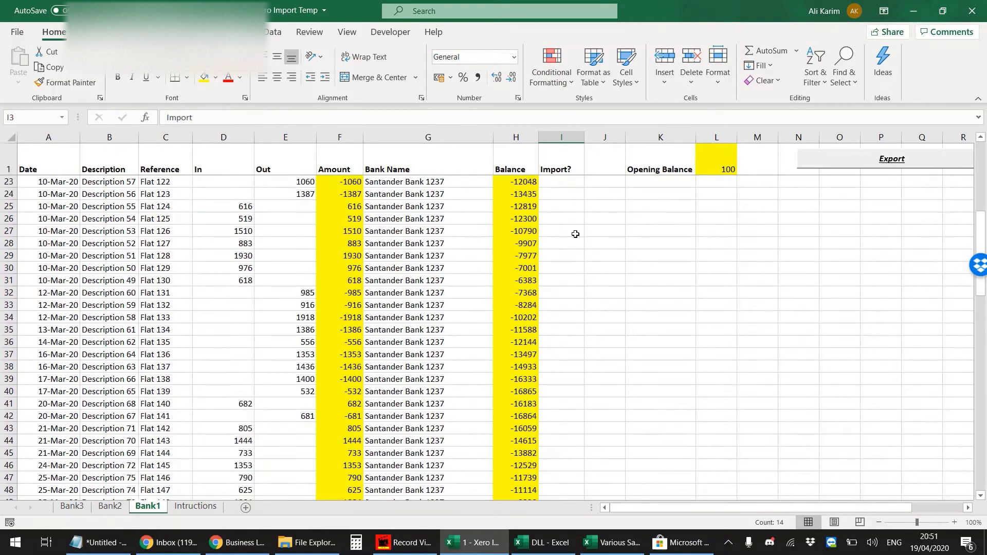
scroll(578, 252, "up", 3)
left_click_drag(585, 211, 569, 481)
scroll(585, 320, "up", 20)
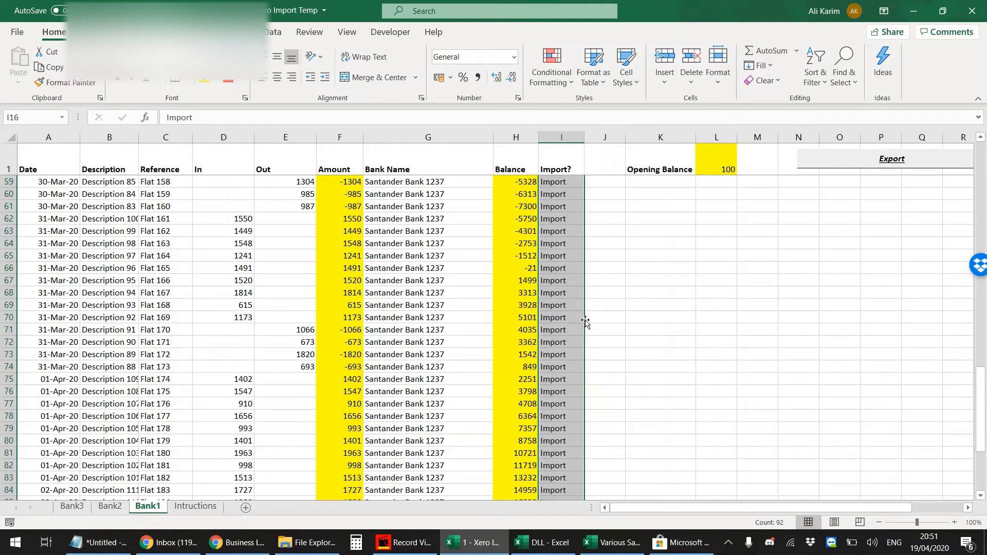
scroll(556, 289, "up", 4)
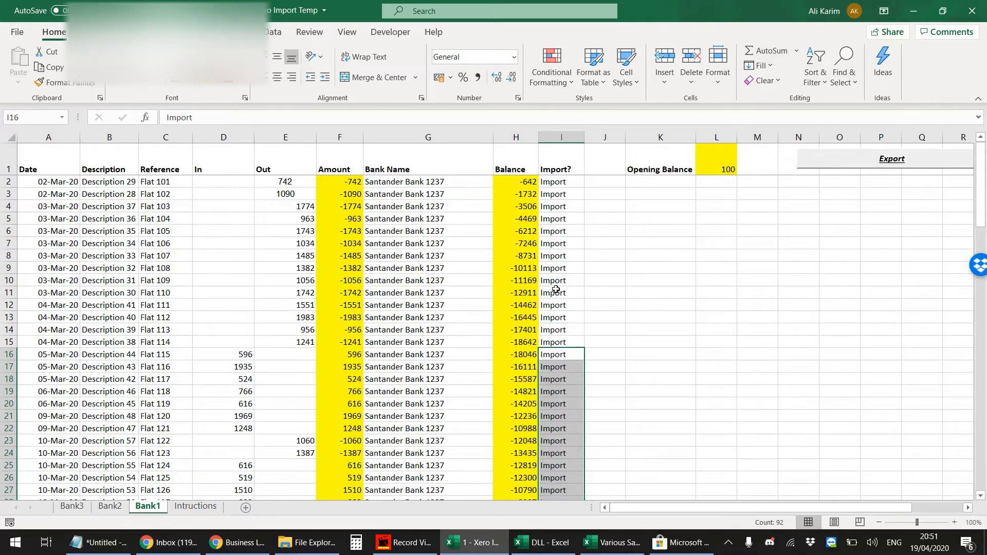
Step: Run the Export macro to save Bank Import 19.Apr.2020.csv and acknowledge the report
left_click(924, 159)
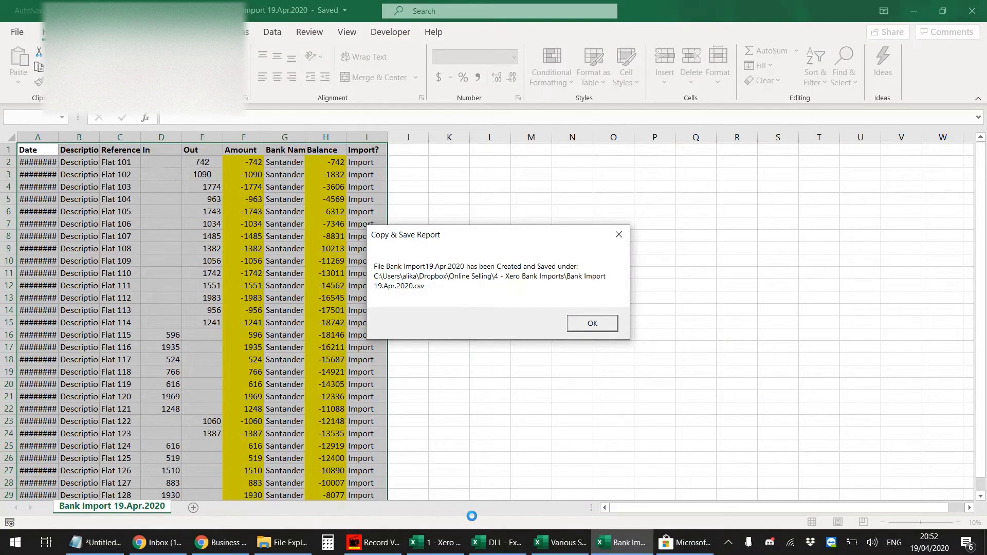
left_click(612, 325)
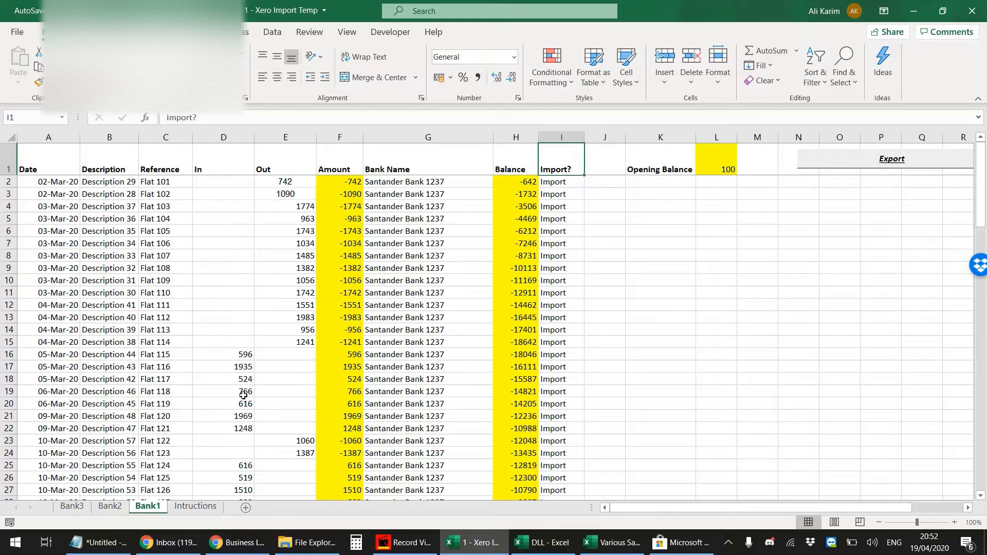
Step: In Xero's Bank accounts, add a new bank account and search for 'Sant'
left_click(238, 542)
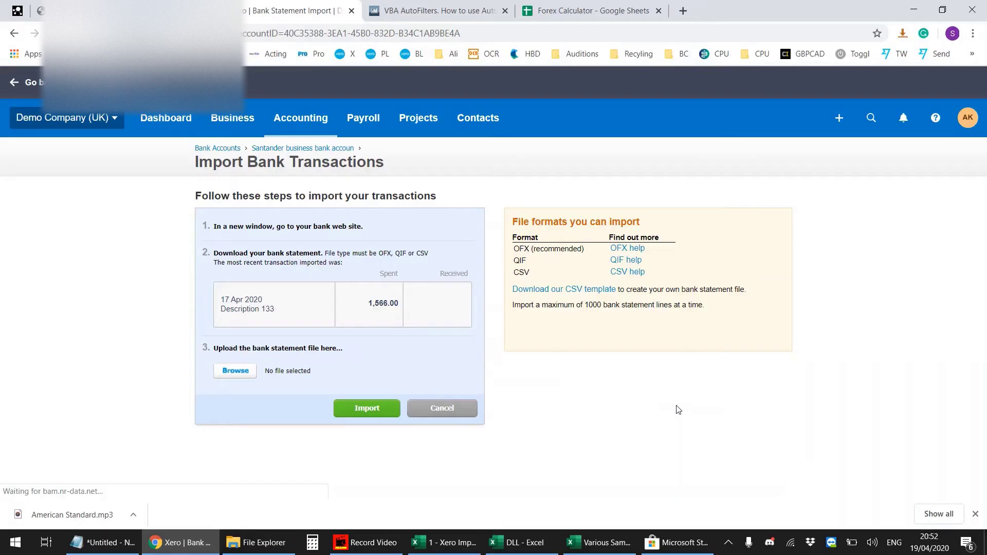
left_click(301, 118)
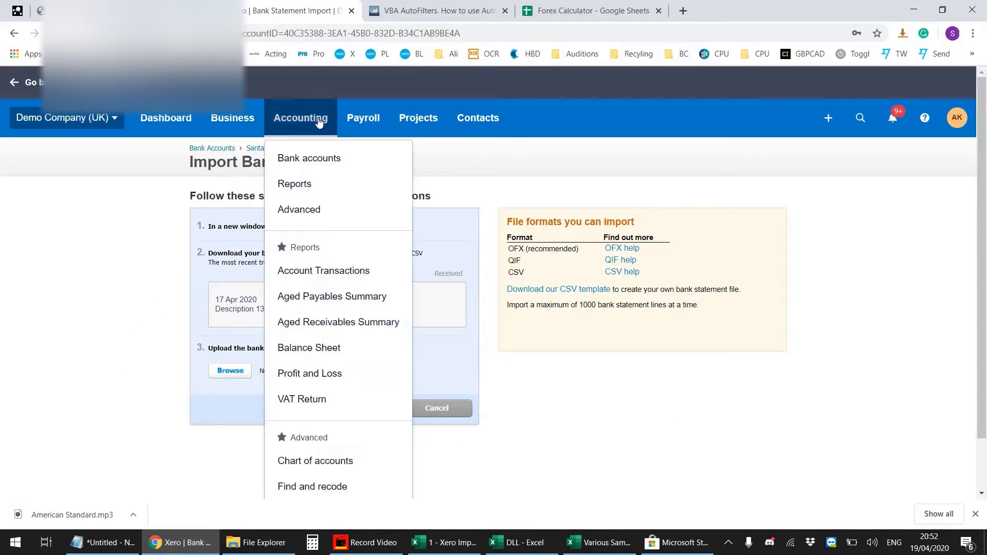
left_click(332, 158)
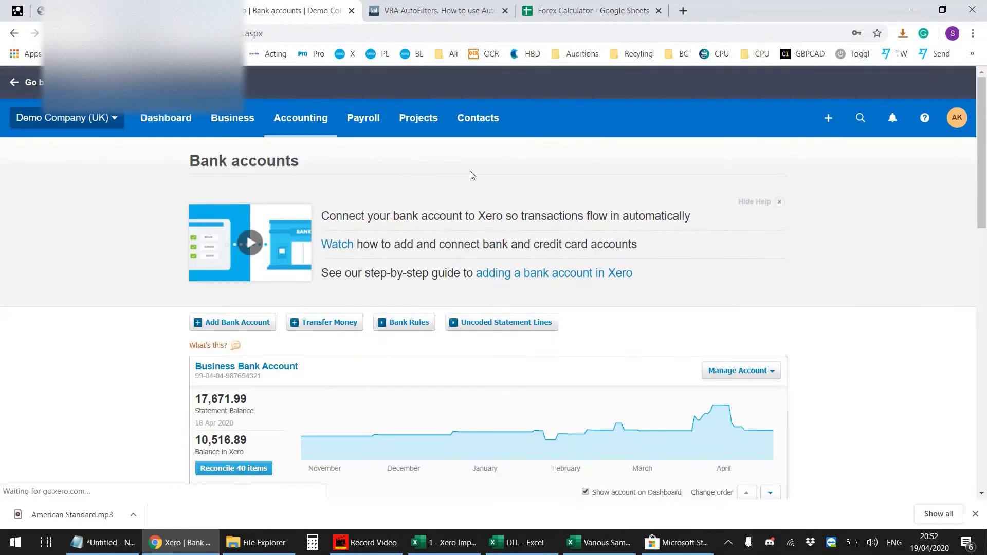
left_click(259, 327)
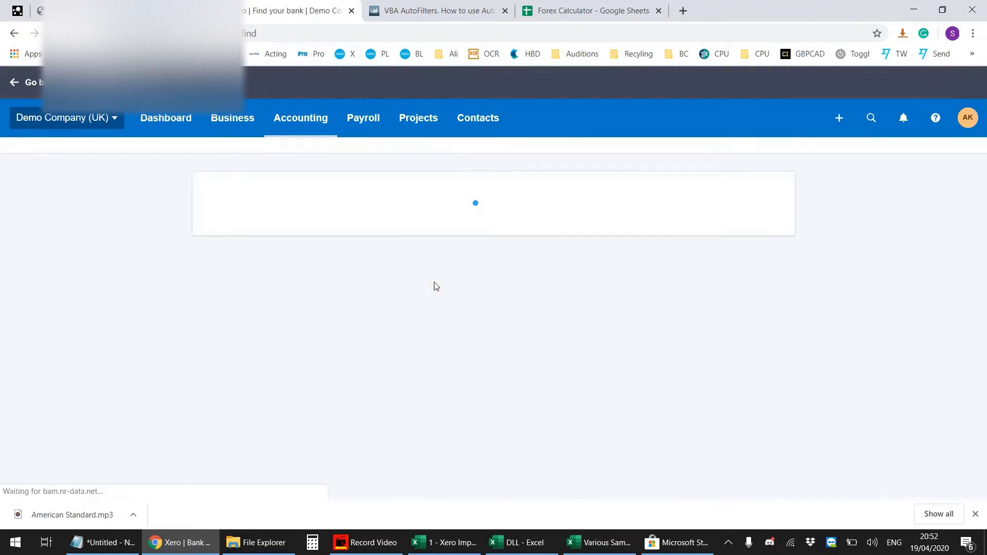
type("San")
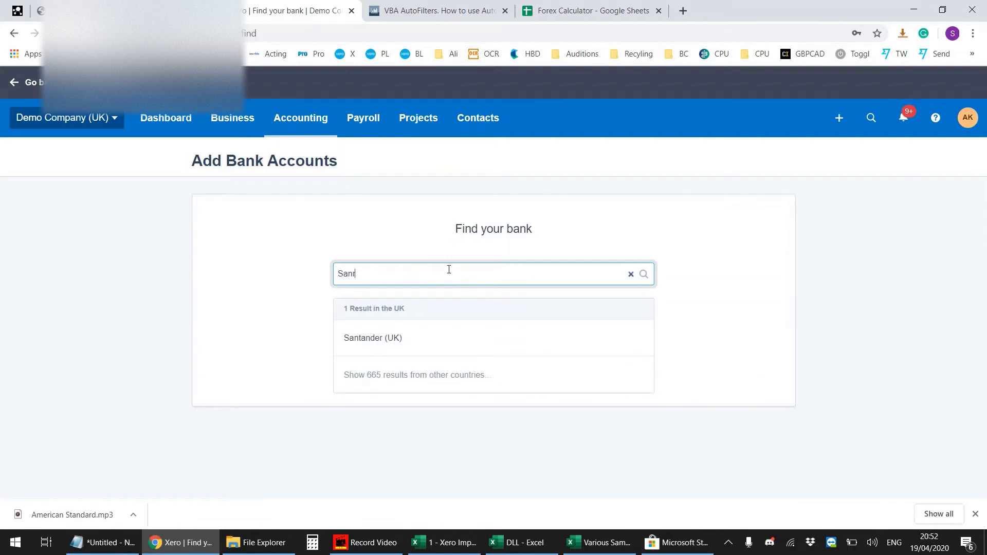
type("t")
Step: Pick Santander (UK), name it 'Test Account Santander', type Everyday (day-to-day), and enter sort code and account number
left_click(485, 337)
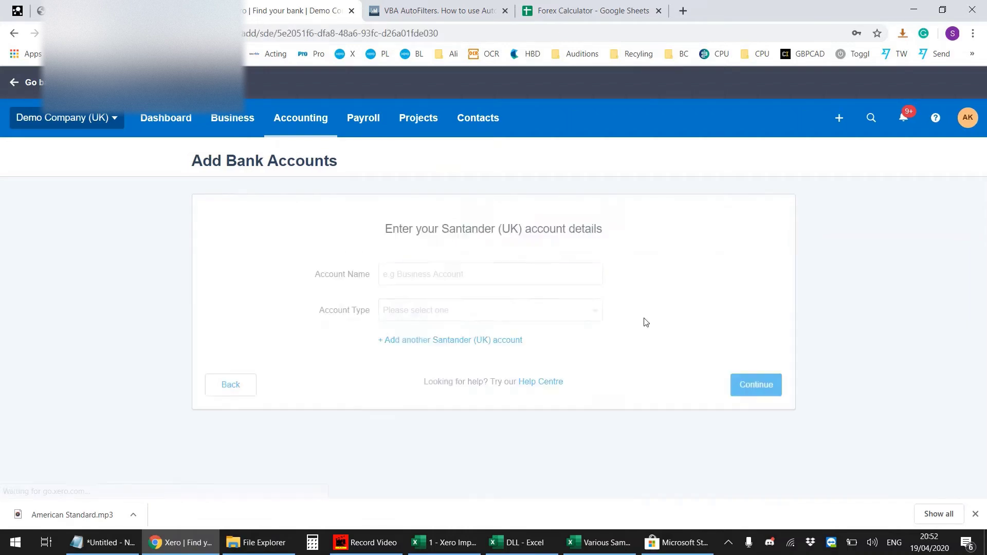
left_click(445, 274)
type("Te")
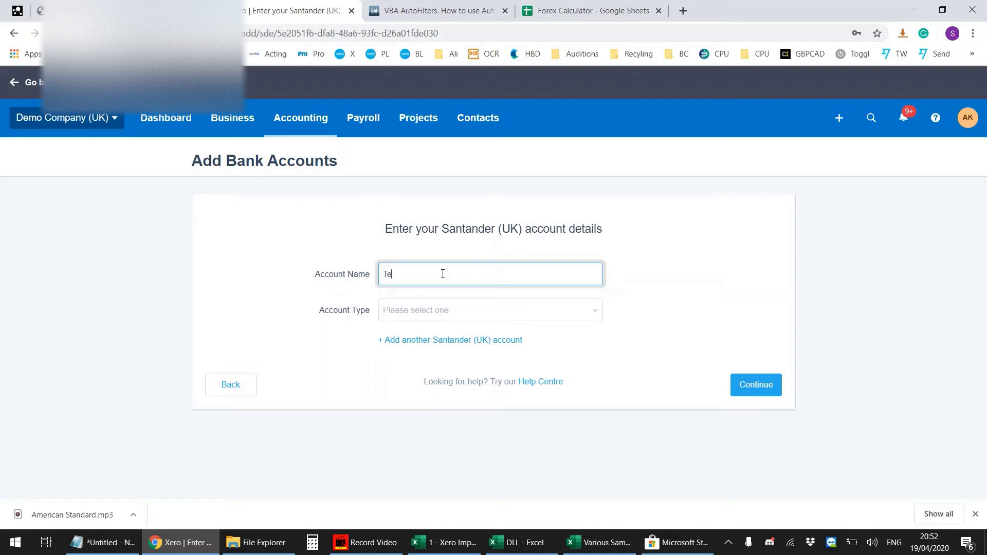
type("st Account Santander")
left_click(496, 320)
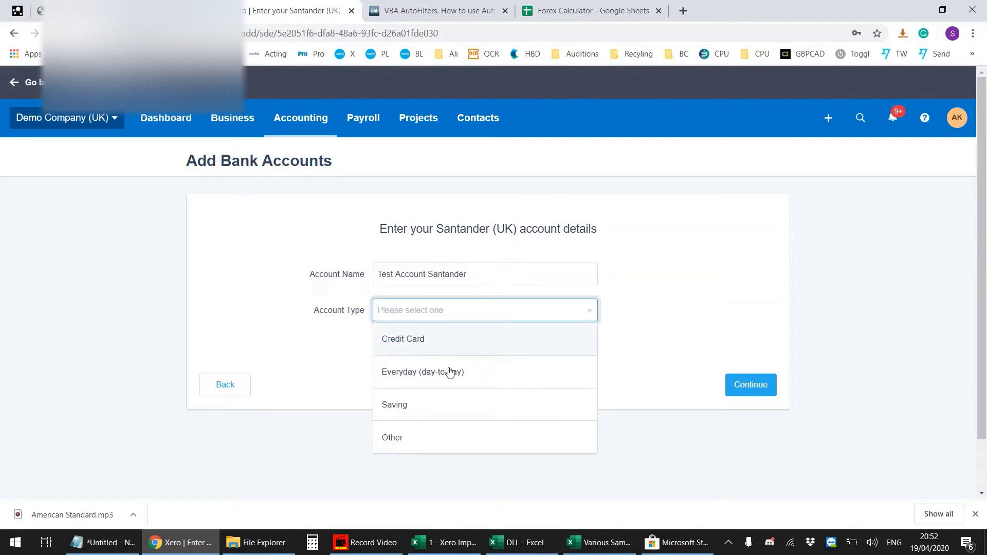
left_click(449, 374)
left_click(386, 352)
type("01-01-01")
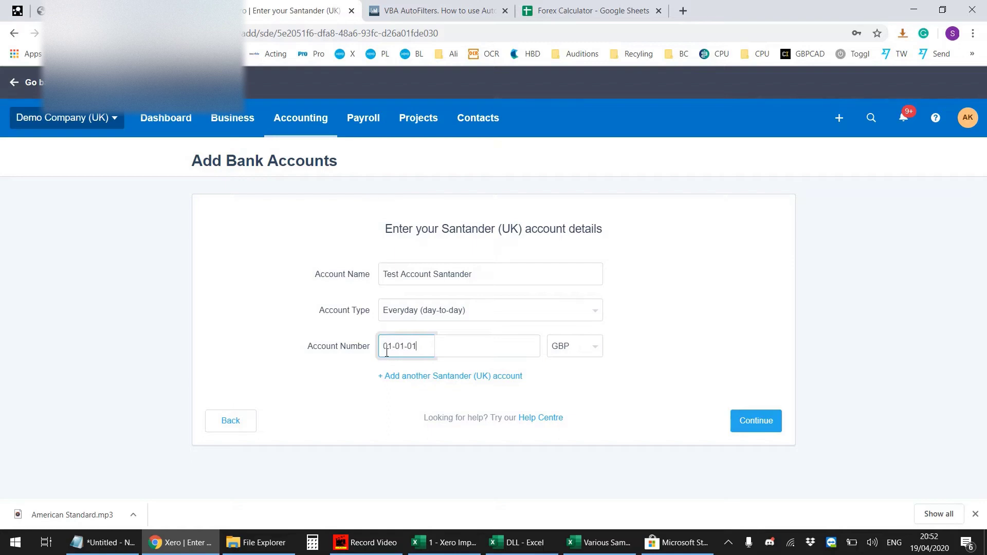
key("Tab")
type("010101010")
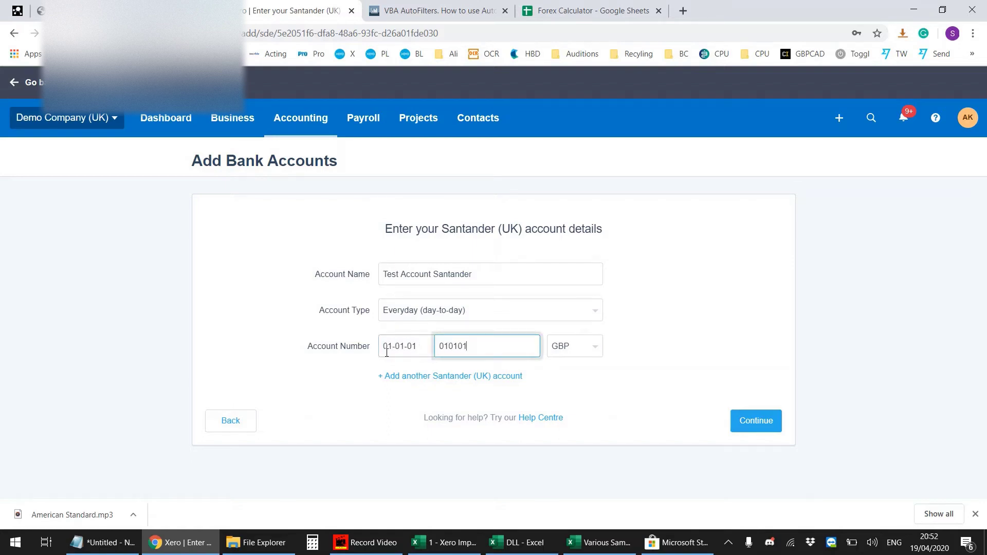
Step: Save Test Account Santander and locate its entry showing a 0.00 balance and no transactions
left_click(738, 432)
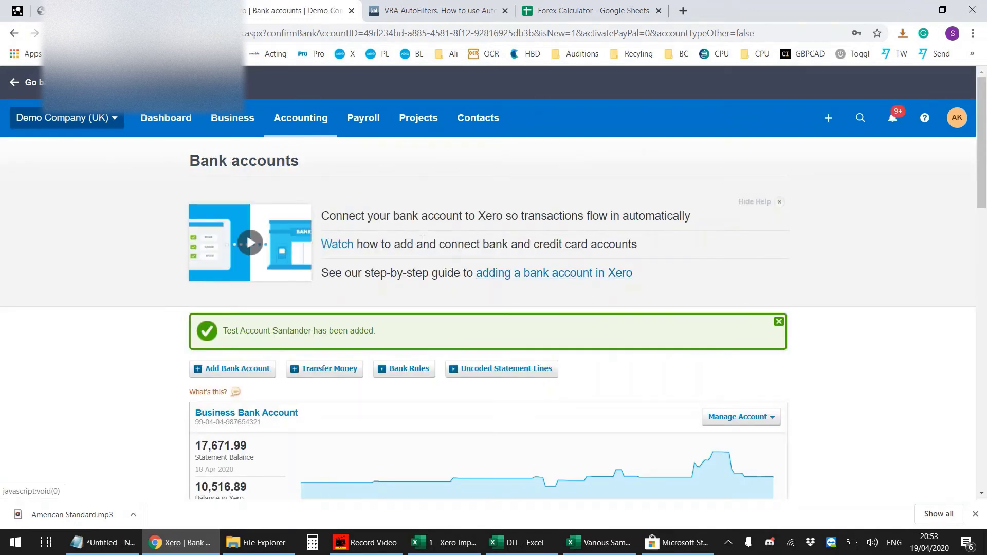
key("ctrl+f")
type("test ac")
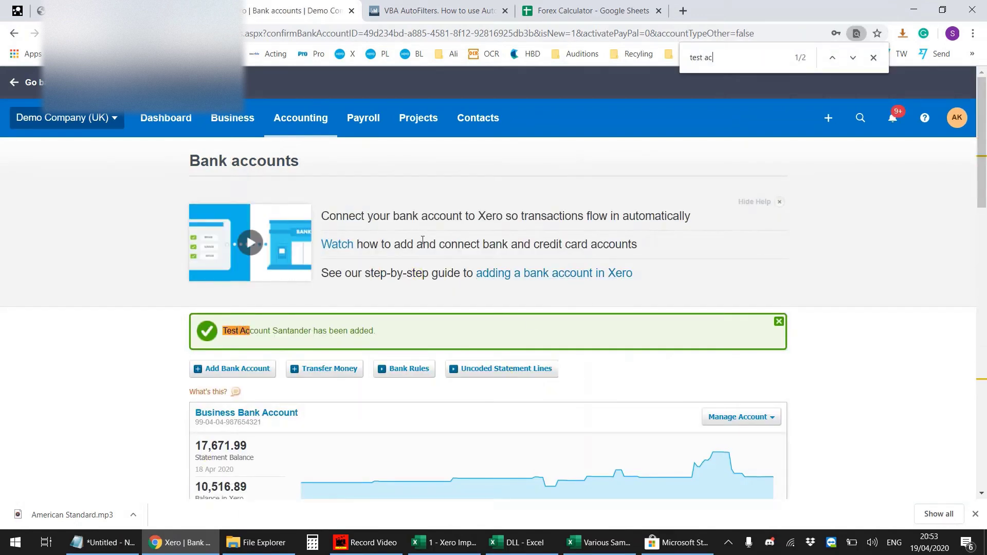
left_click(854, 57)
scroll(392, 304, "down", 3)
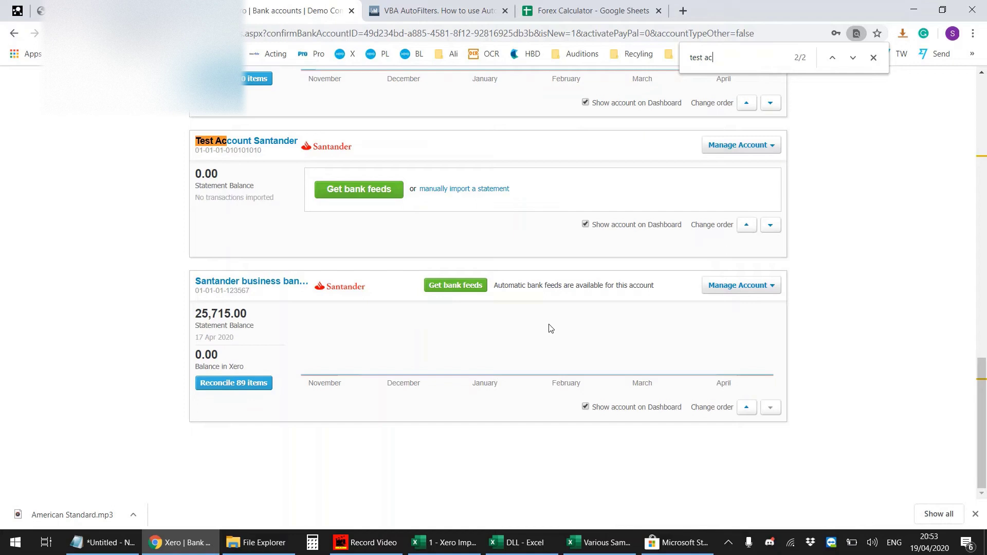
left_click_drag(145, 151, 741, 213)
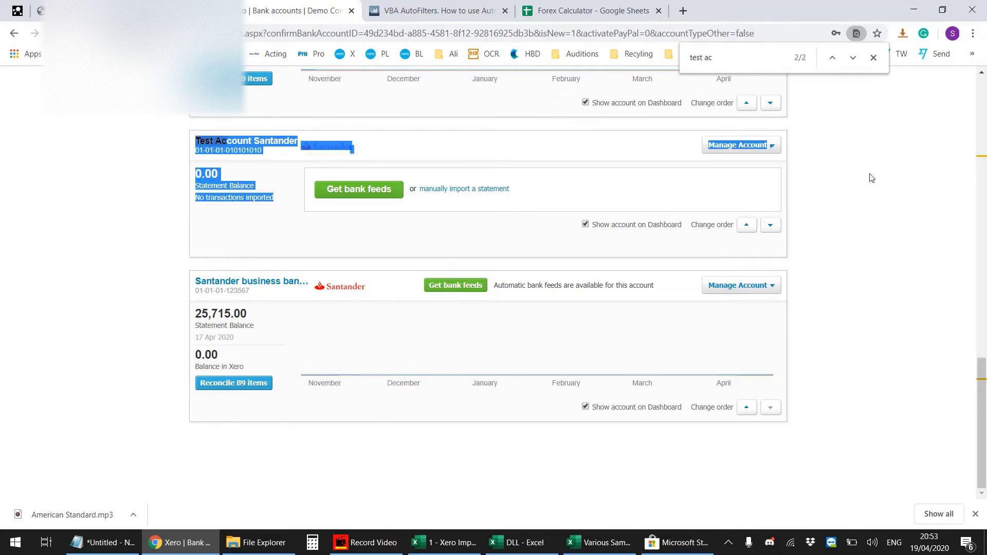
left_click(893, 176)
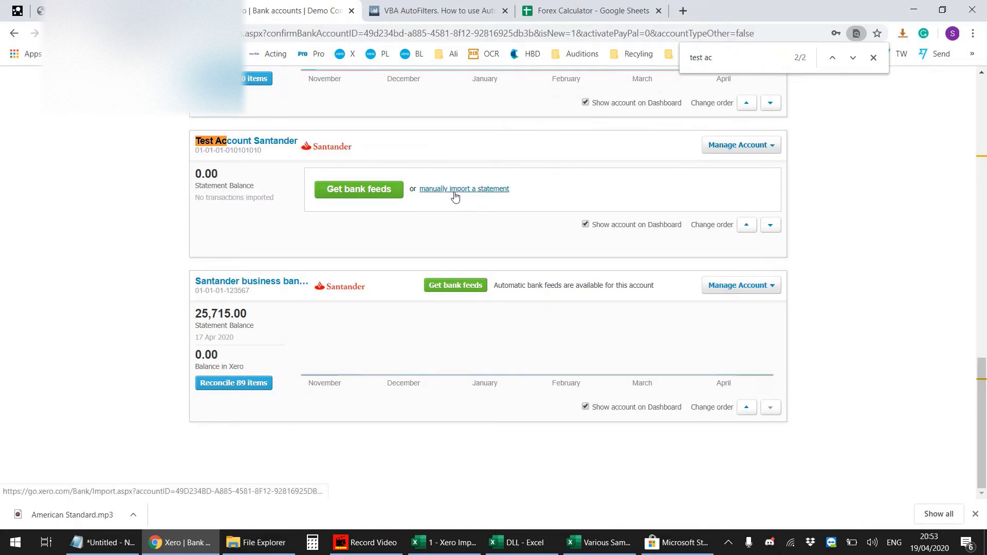
left_click_drag(264, 185, 412, 190)
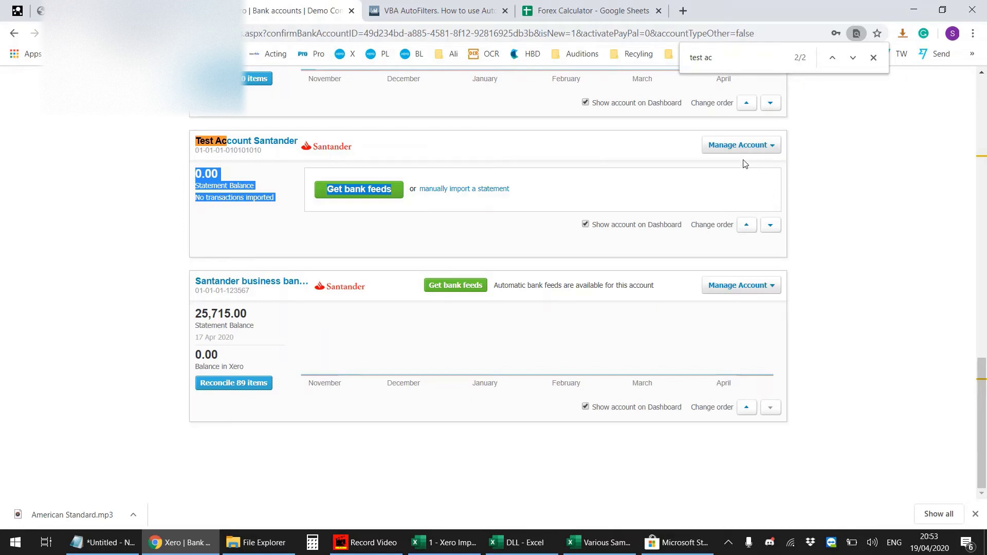
Step: Import the Bank Import 19.Apr.2020.csv statement file into Test Account Santander
left_click(769, 150)
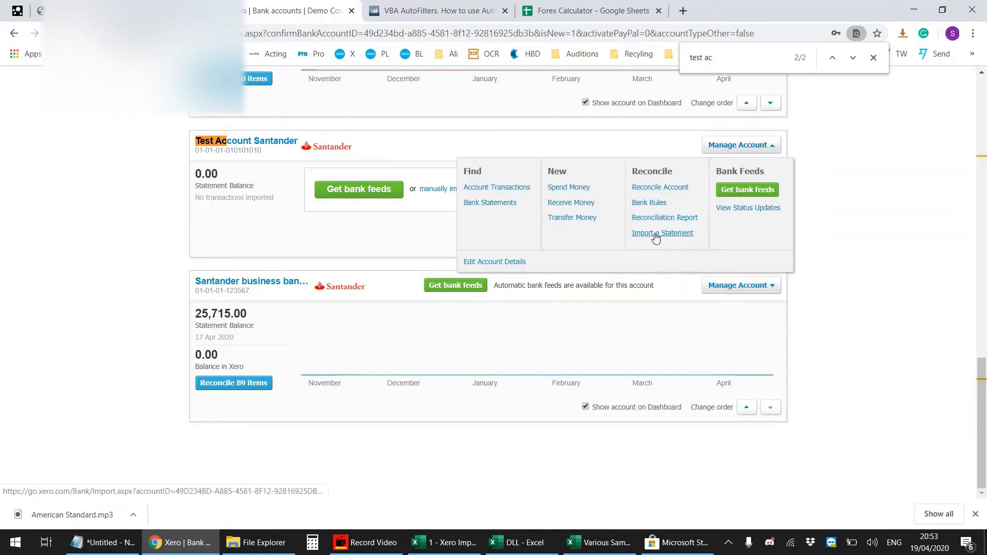
left_click(250, 212)
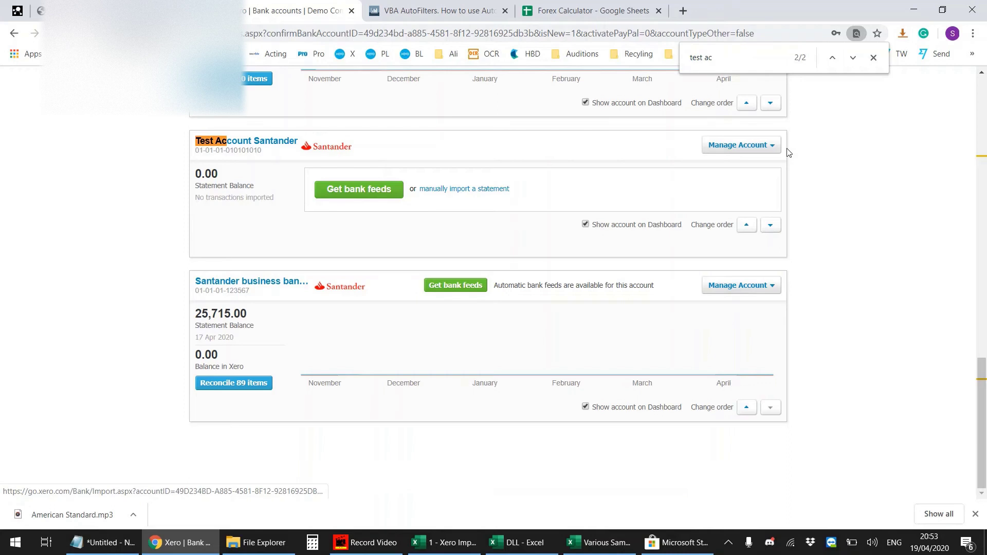
left_click(770, 145)
left_click(661, 234)
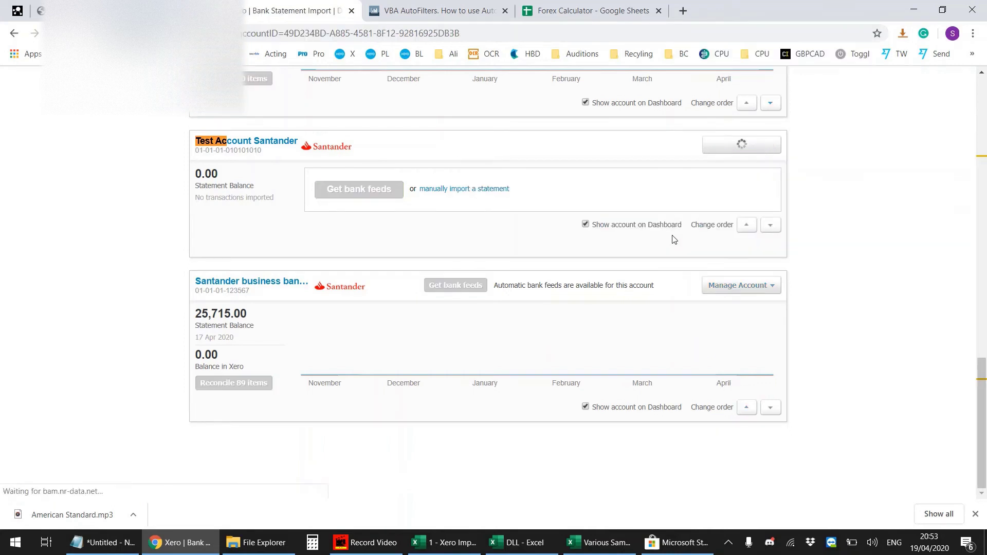
left_click(236, 302)
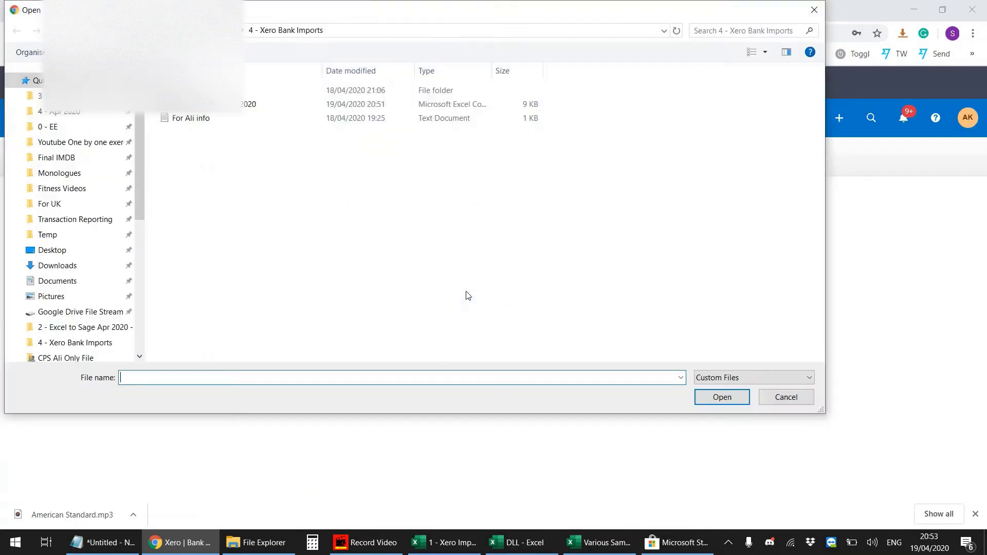
double_click(240, 105)
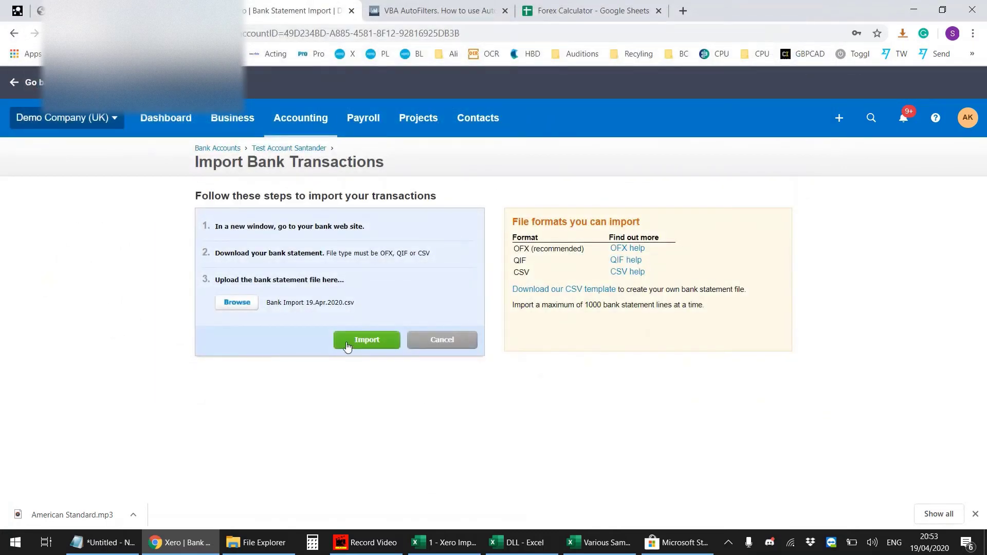
left_click(363, 341)
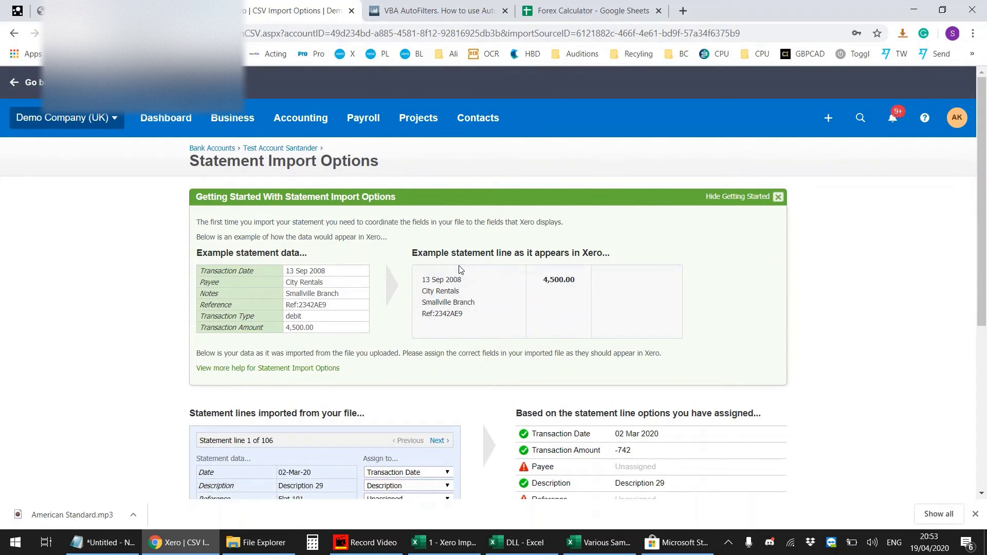
Step: Review the Date and Description mappings and assign the file's Reference column to Reference
scroll(447, 264, "down", 3)
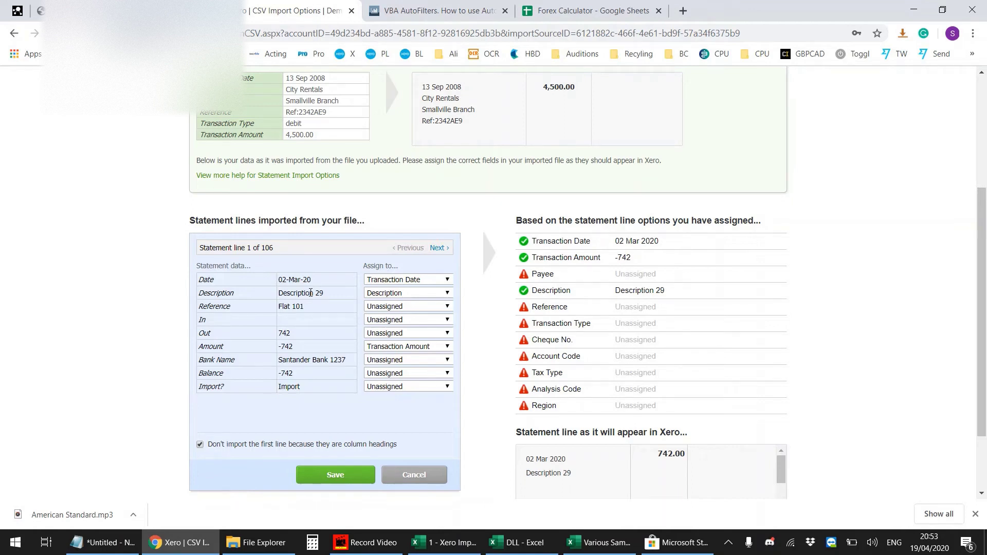
left_click_drag(203, 276, 301, 389)
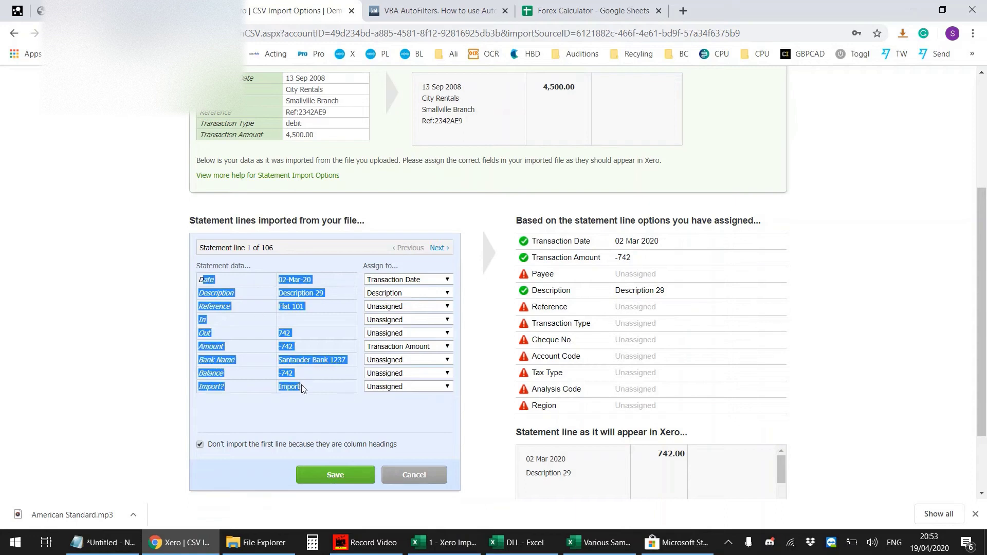
left_click_drag(371, 266, 398, 265)
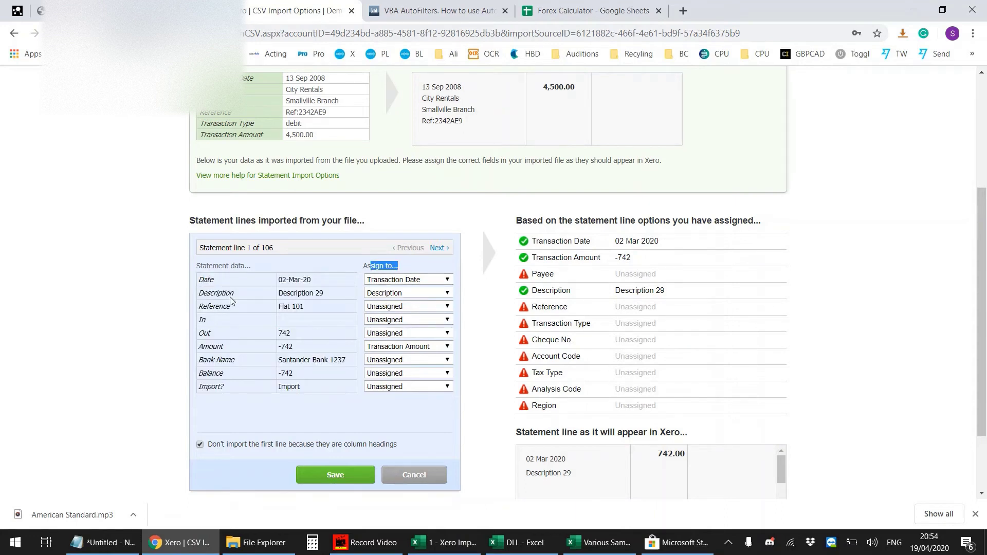
left_click_drag(199, 279, 438, 281)
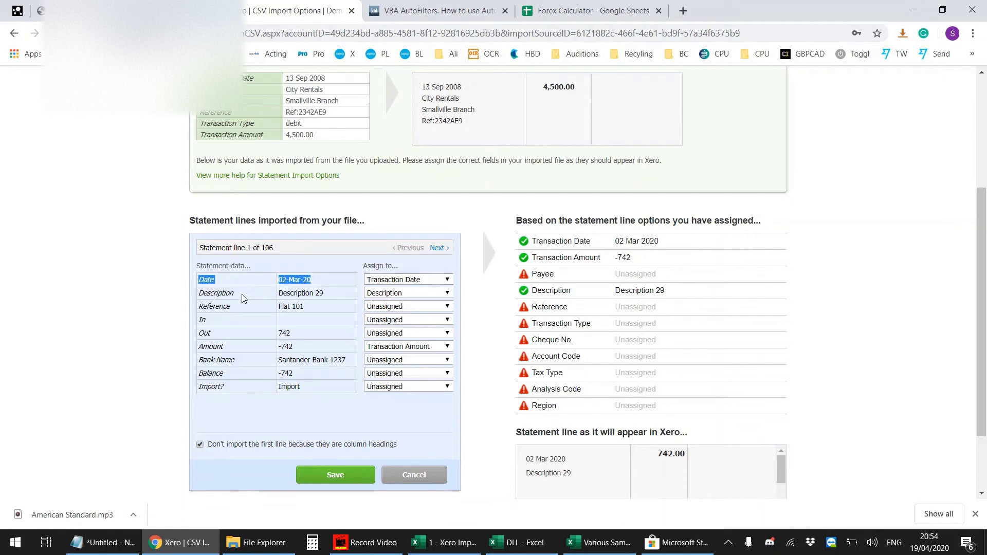
left_click_drag(218, 293, 330, 294)
left_click_drag(214, 307, 440, 307)
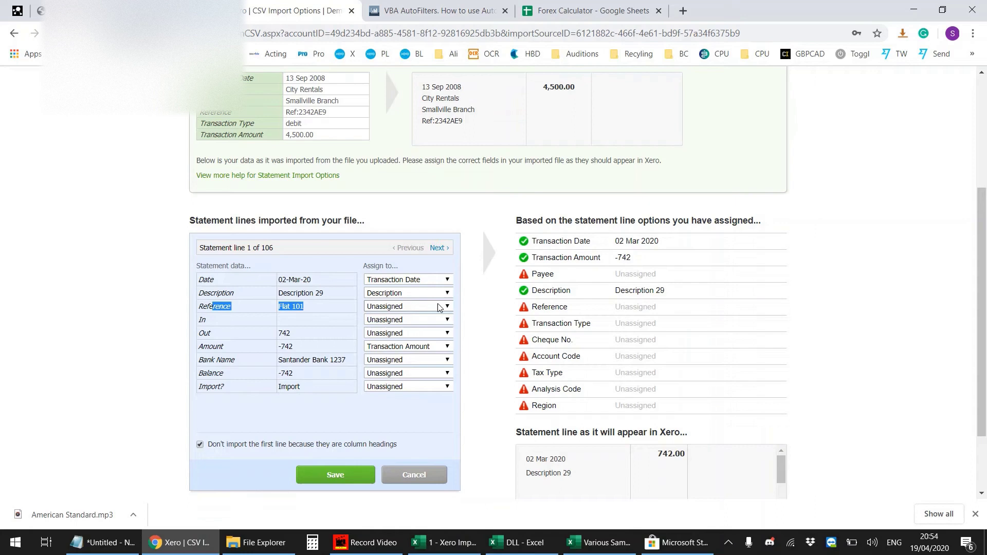
left_click(439, 308)
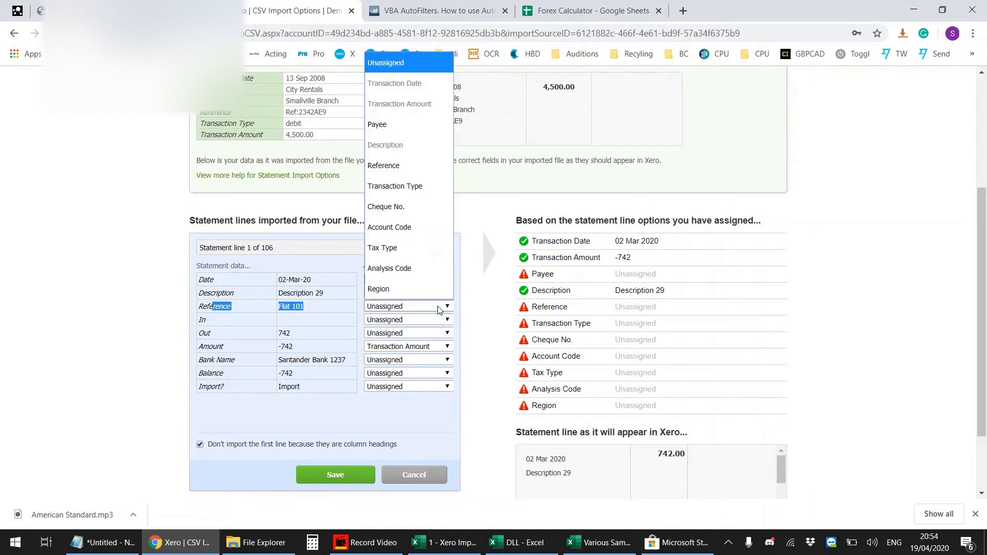
left_click(396, 167)
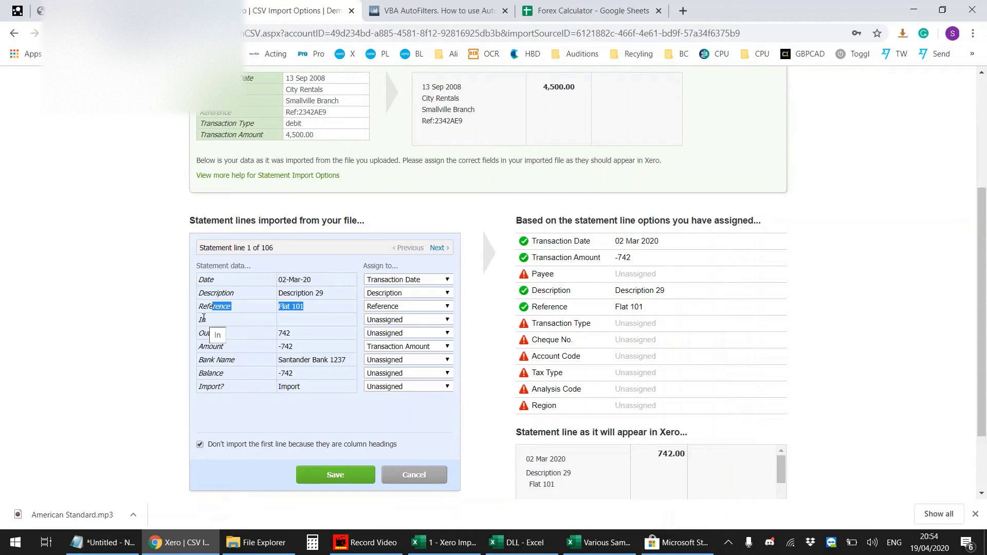
Step: Check the In, Out (742), Amount (-742) and unassigned Bank Name, Balance, Import? rows
left_click_drag(203, 319, 239, 324)
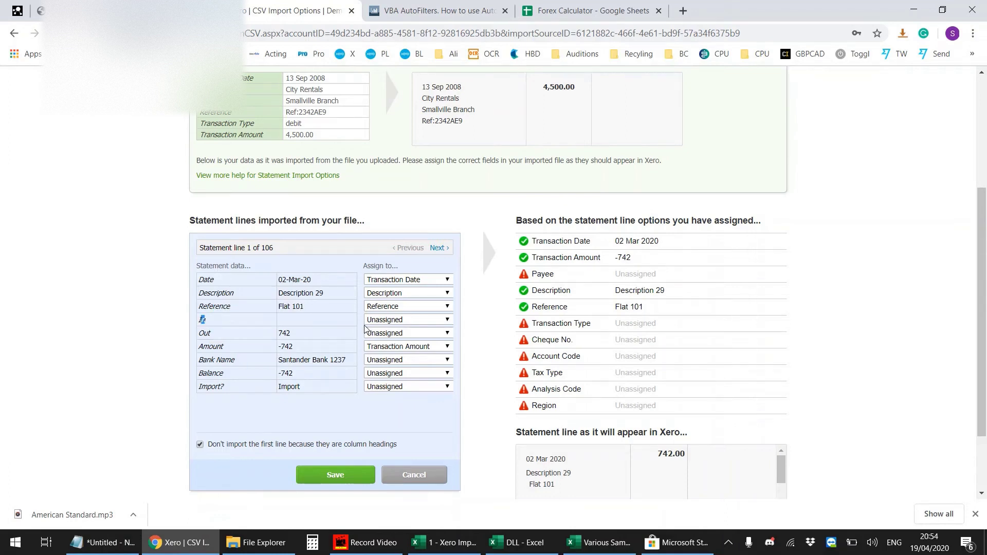
left_click_drag(203, 333, 325, 337)
left_click_drag(204, 347, 301, 348)
left_click_drag(206, 279, 238, 294)
left_click(222, 306)
left_click_drag(204, 347, 334, 352)
left_click(231, 361)
left_click_drag(230, 360, 335, 391)
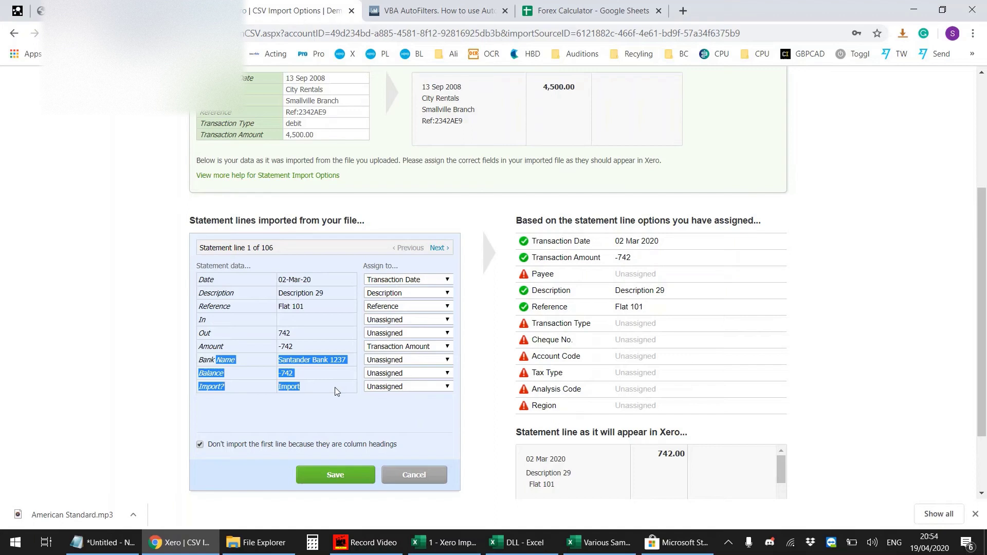
Step: Save the mapping, importing 106 statement lines, and dismiss the import results
scroll(337, 391, "down", 2)
left_click(342, 384)
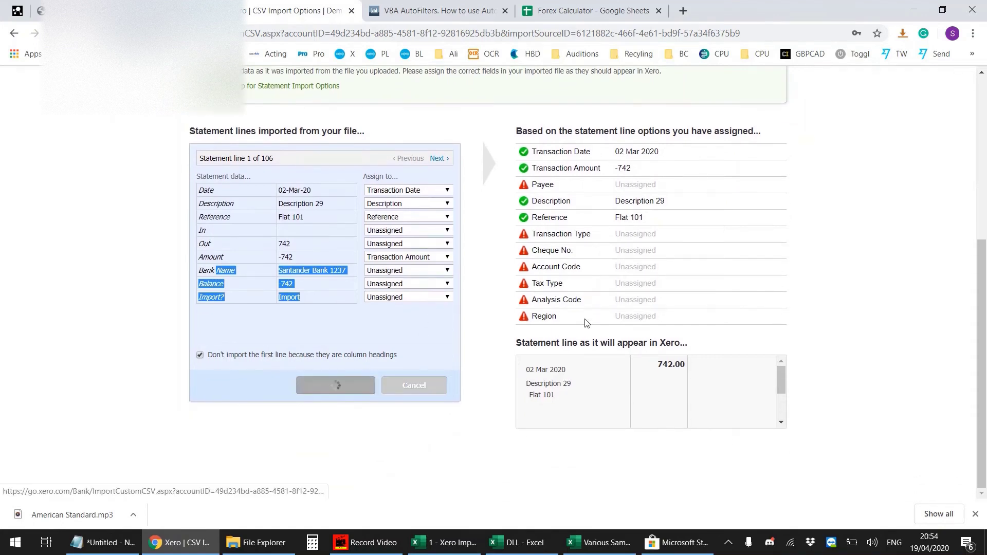
left_click(551, 310)
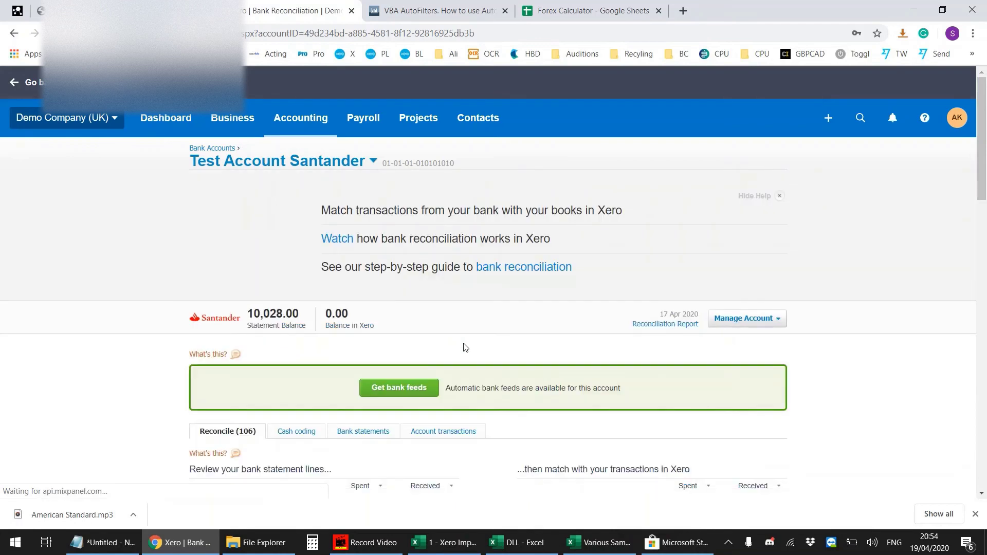
Step: In the Xero Import Temp workbook, enter Done in I2 and fill it down to I107
left_click(445, 542)
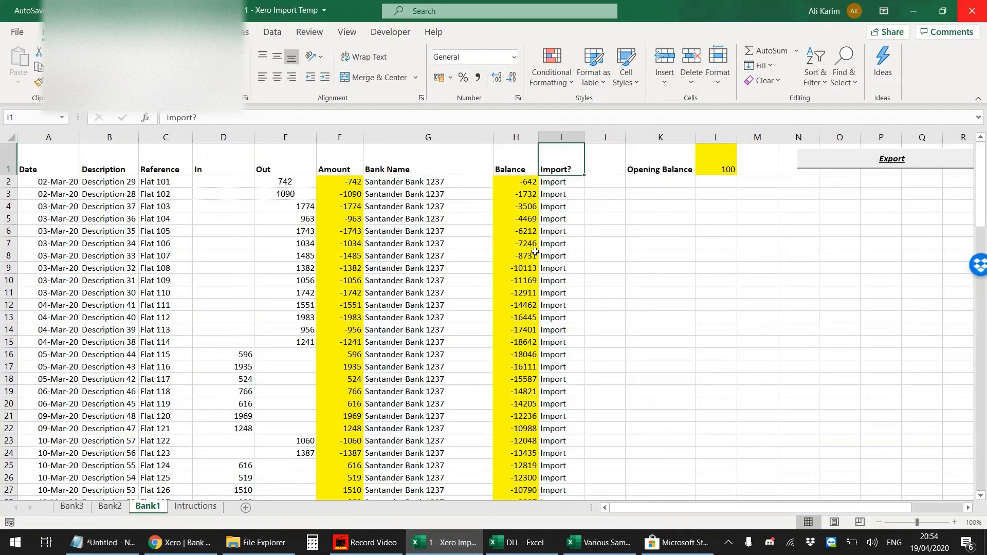
left_click(558, 183)
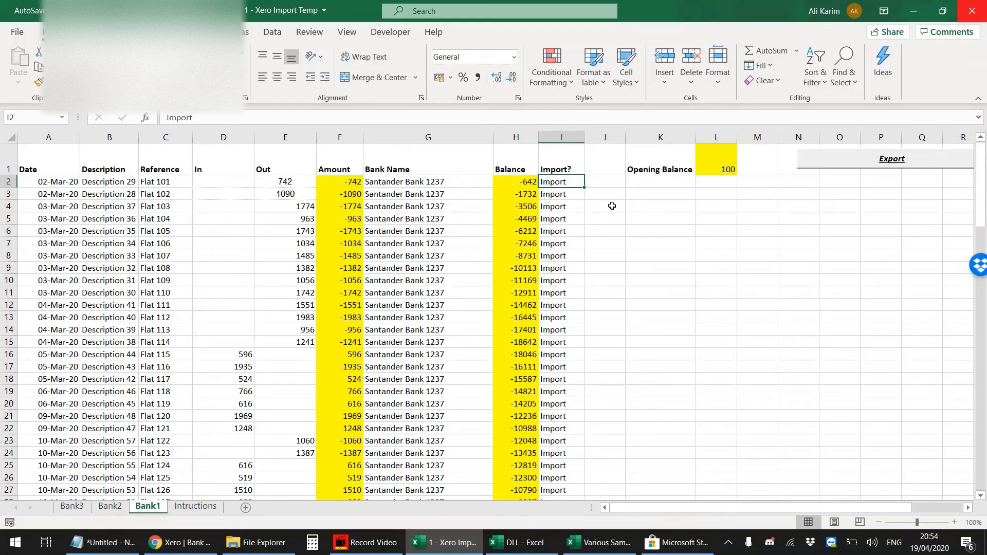
type("Done")
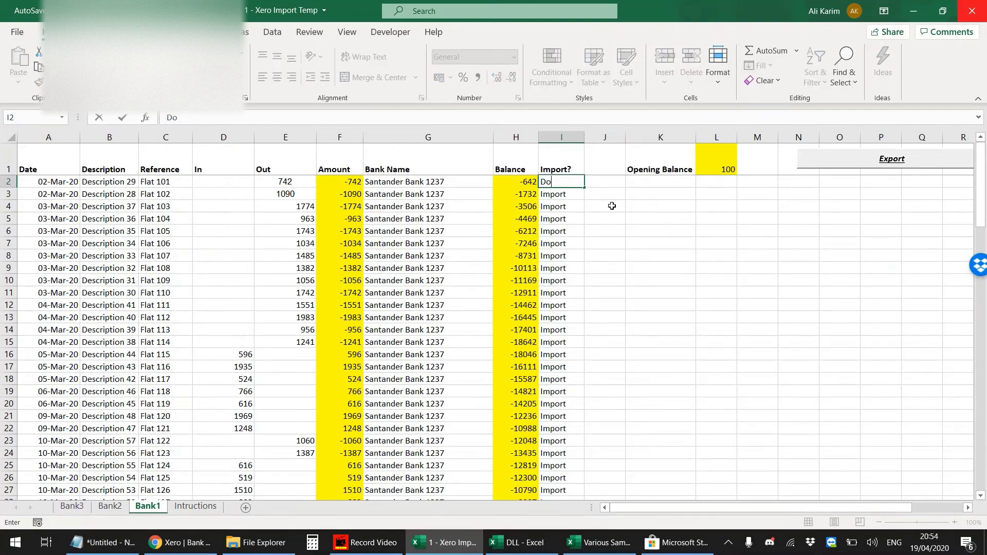
key("Return")
key("shift+Up")
key("ctrl+shift+Down")
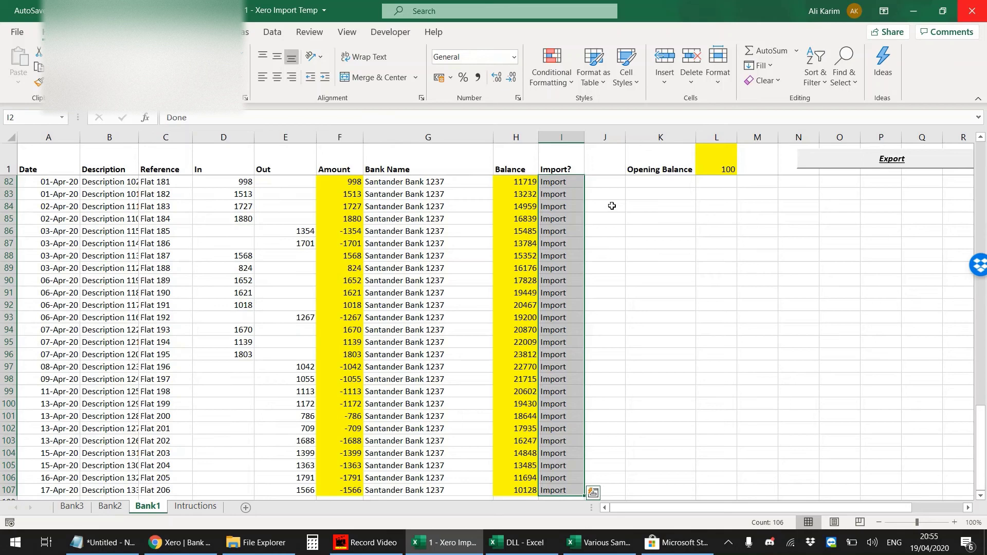
key("ctrl+d")
scroll(581, 224, "down", 4)
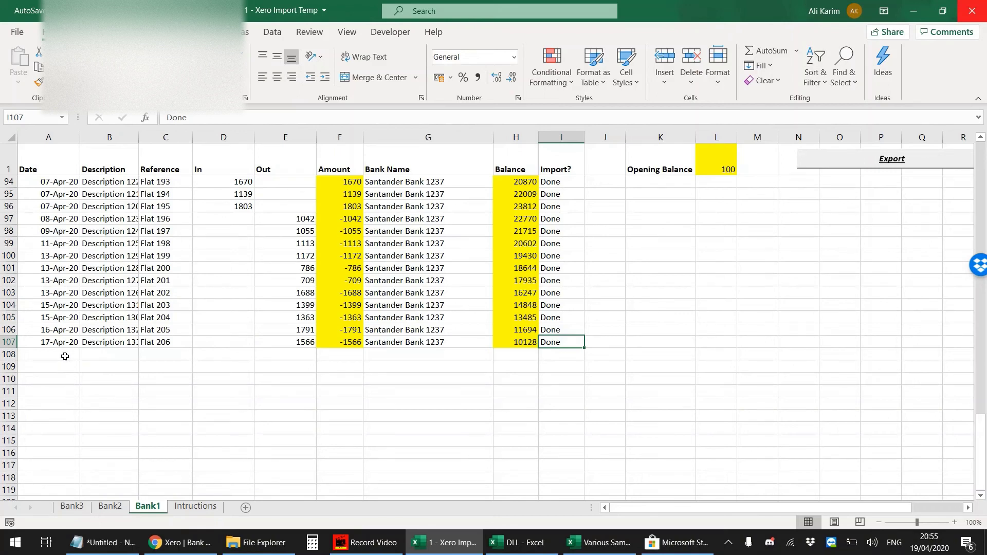
left_click_drag(65, 355, 463, 480)
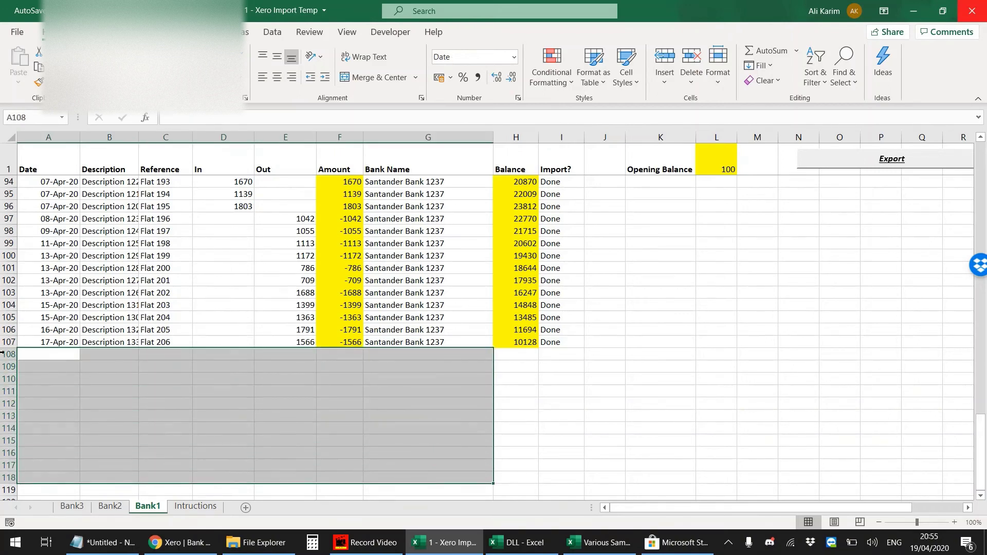
left_click_drag(55, 351, 389, 476)
left_click_drag(45, 355, 422, 483)
left_click(66, 354)
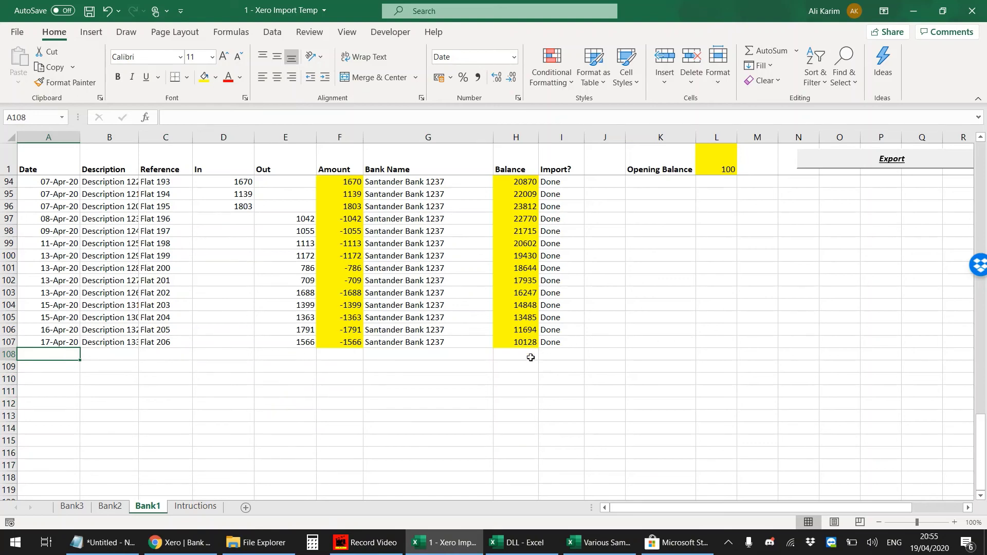